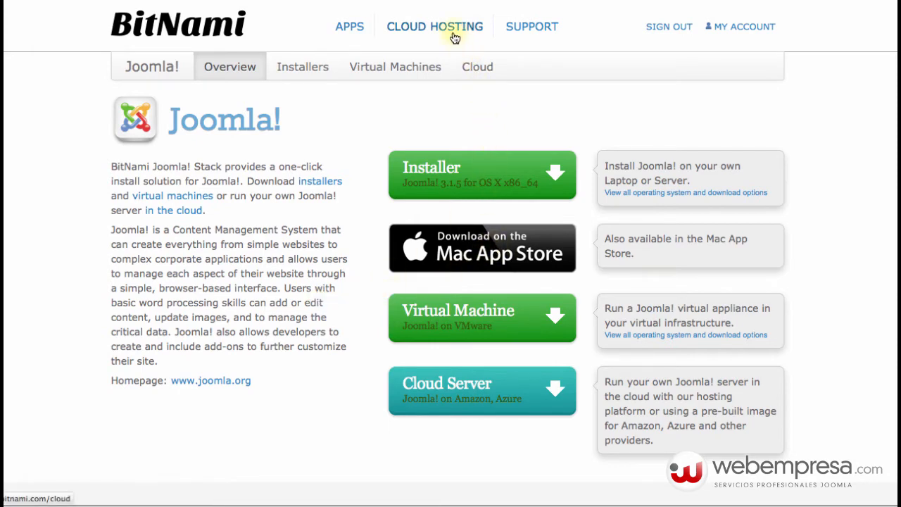
- On the BitNami homepage tab, go to the Cloud Hosting page
left_click(662, 1)
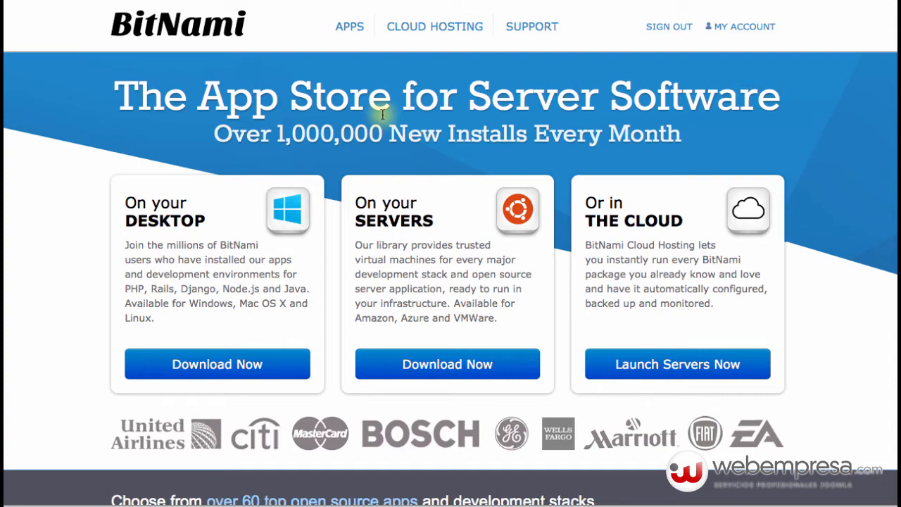
left_click(394, 26)
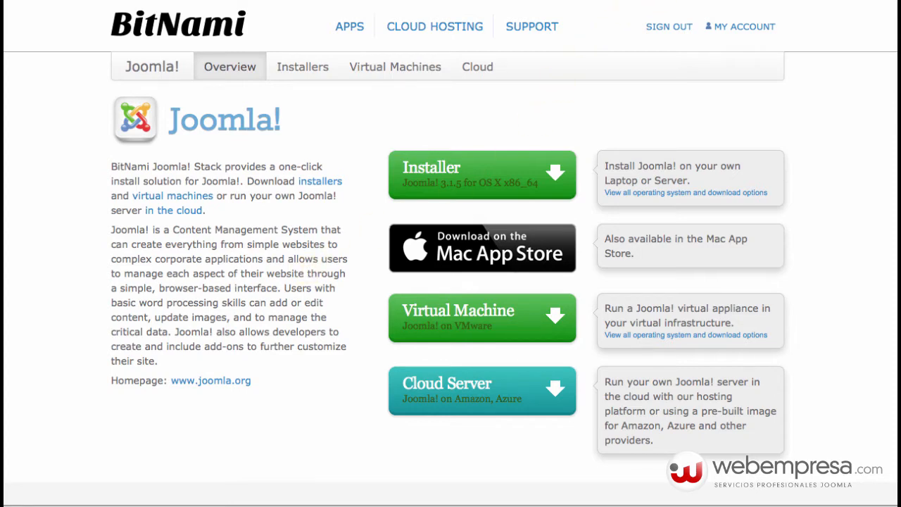
- From the Joomla! tab, open the APPS catalog and browse stacks like Redmine, WordPress and Drupal
key("ctrl+Tab")
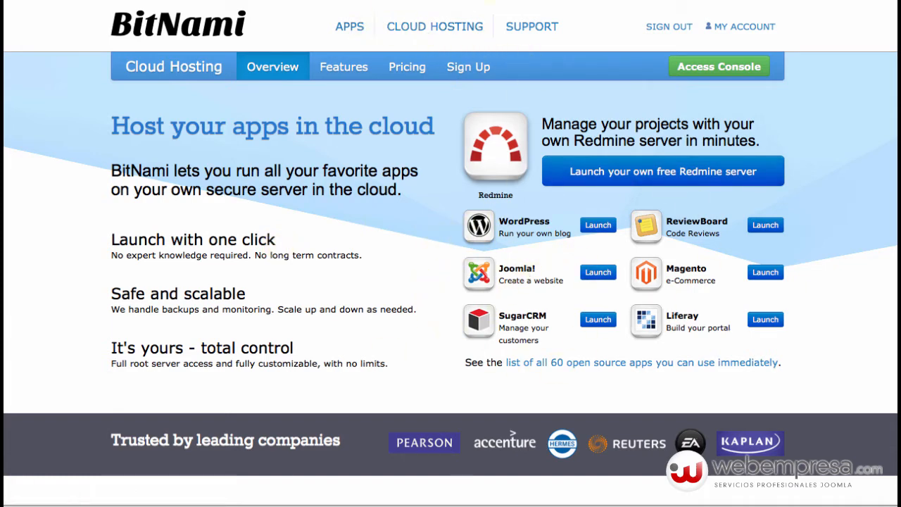
key("ctrl+Tab")
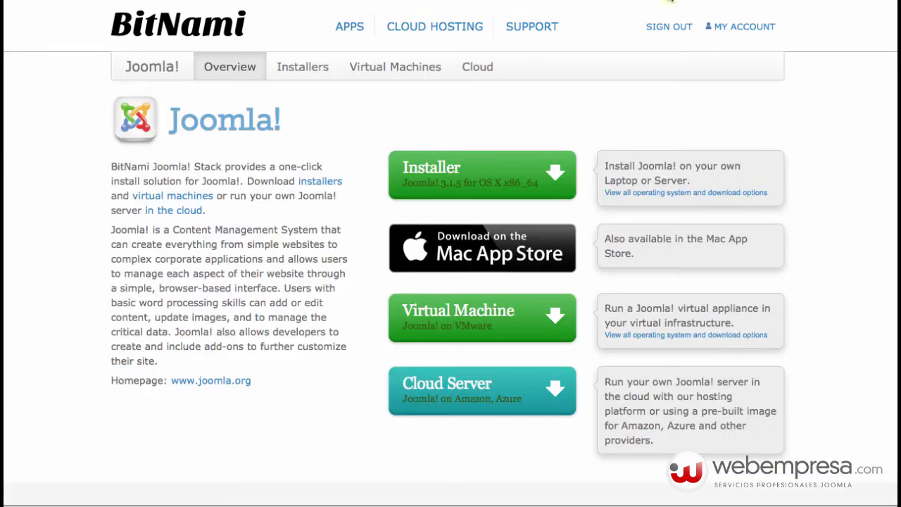
left_click(353, 29)
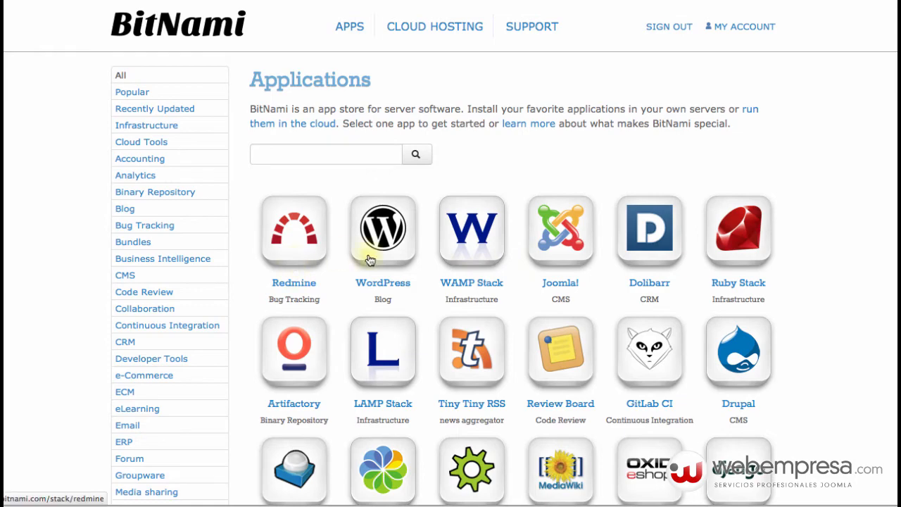
scroll(560, 282, "down", 3)
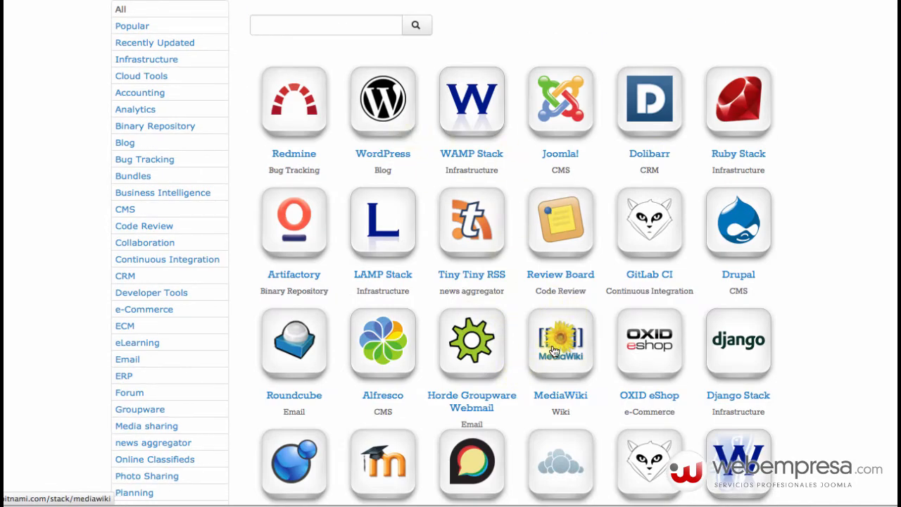
scroll(556, 345, "down", 8)
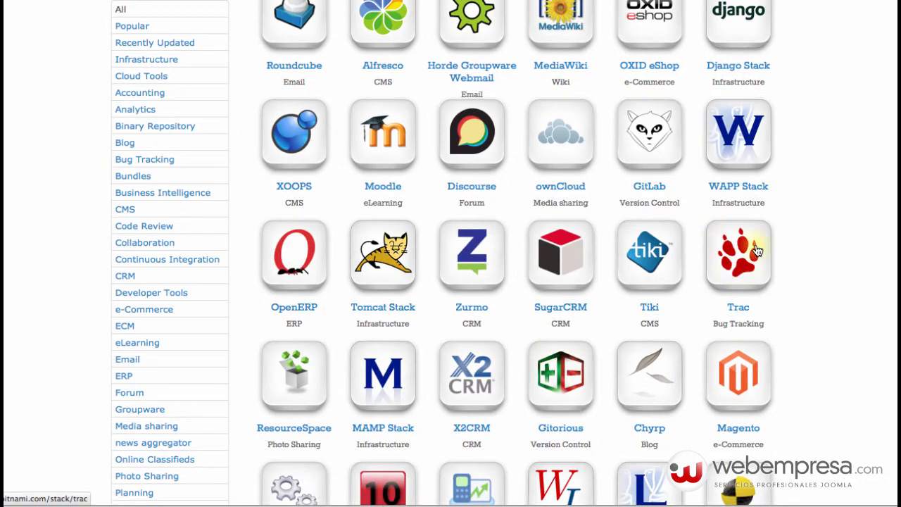
scroll(394, 323, "down", 9)
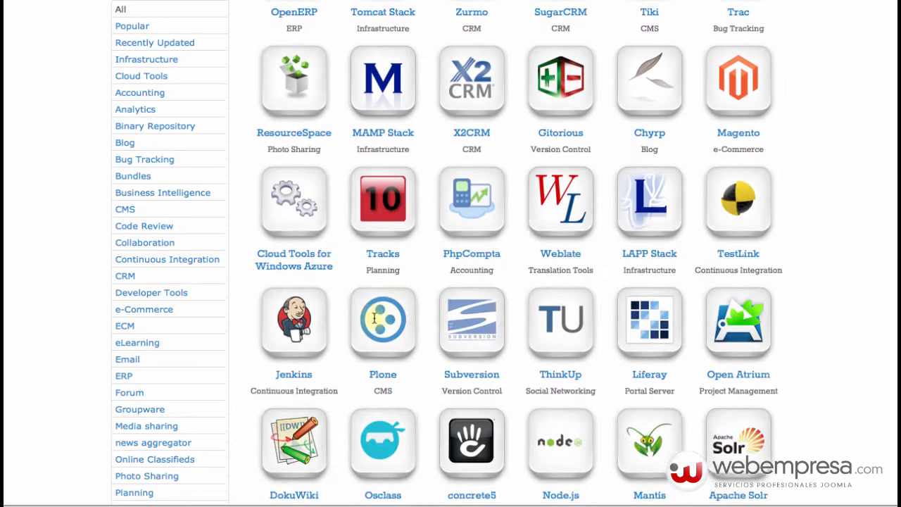
scroll(421, 340, "down", 12)
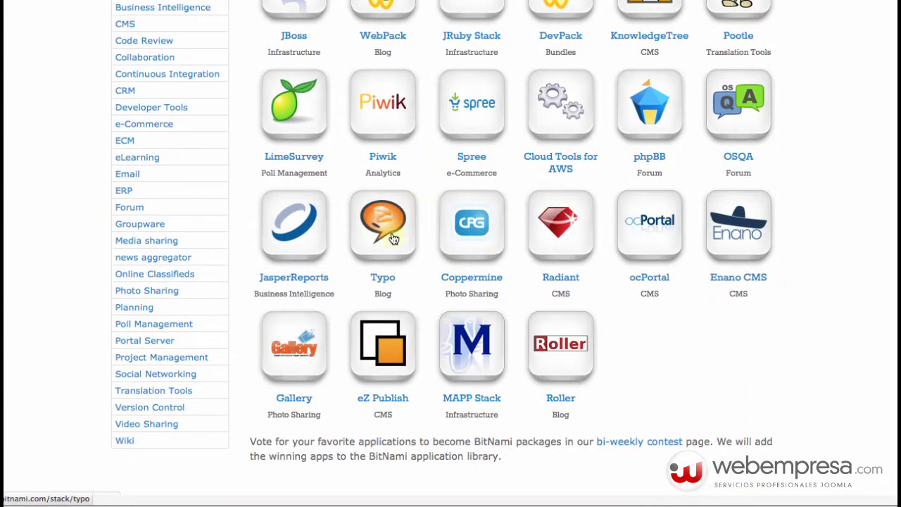
scroll(390, 246, "up", 7)
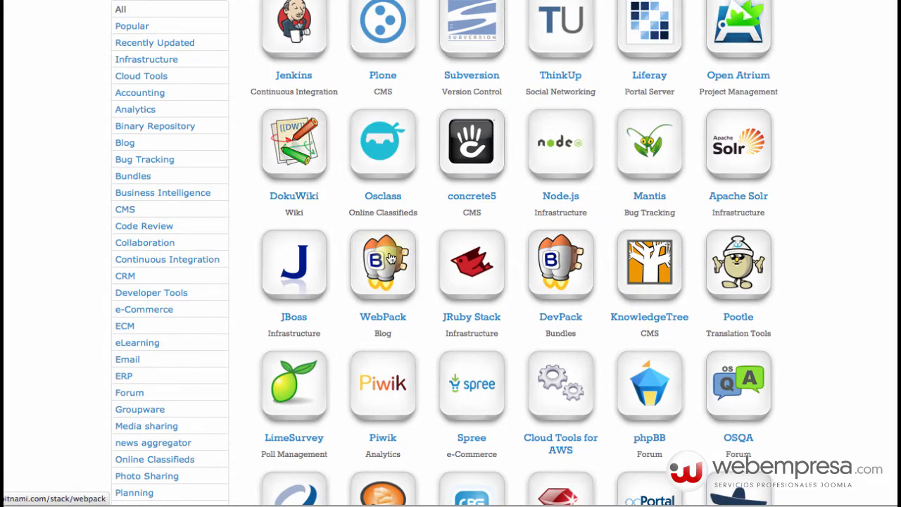
scroll(394, 296, "up", 20)
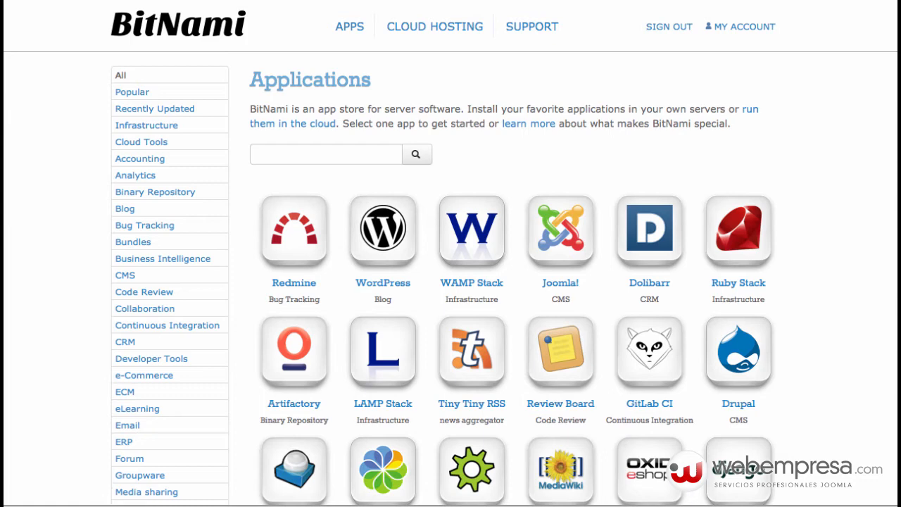
- On the Cloud Hosting overview, launch a Joomla! cloud server
key("ctrl+Tab")
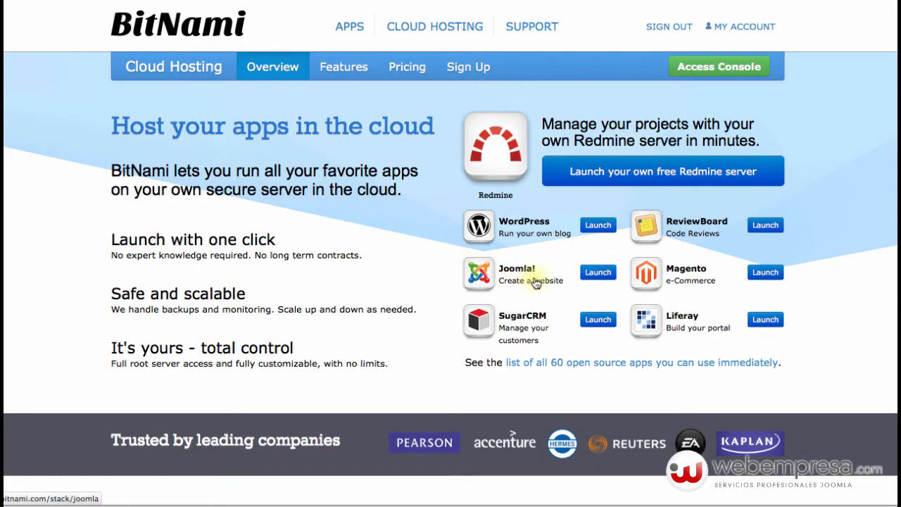
left_click(602, 279)
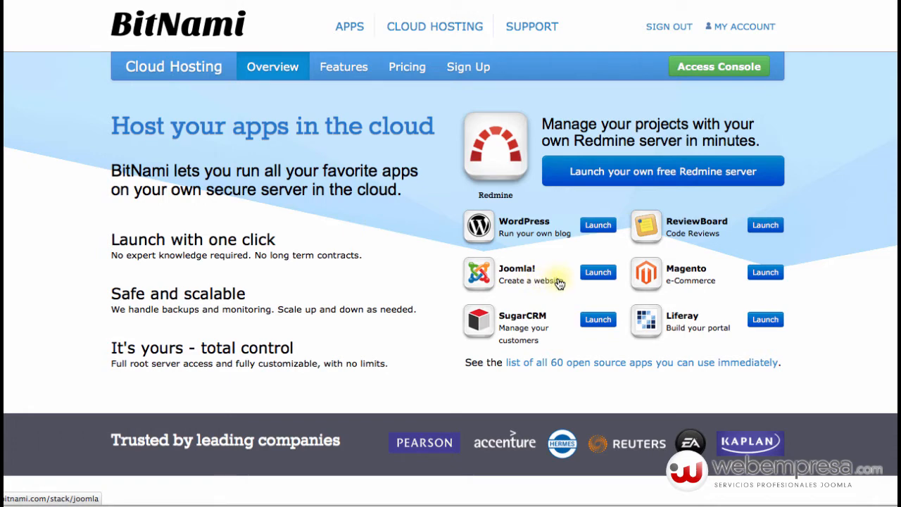
left_click(598, 272)
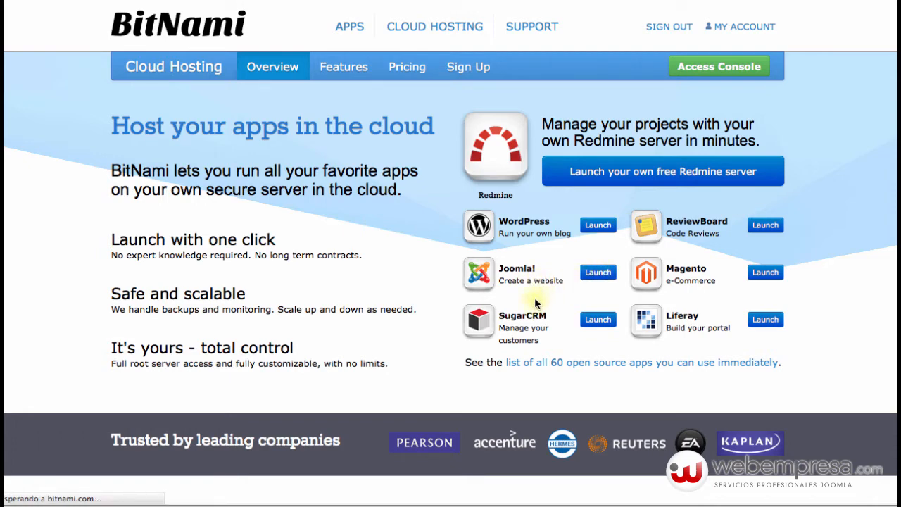
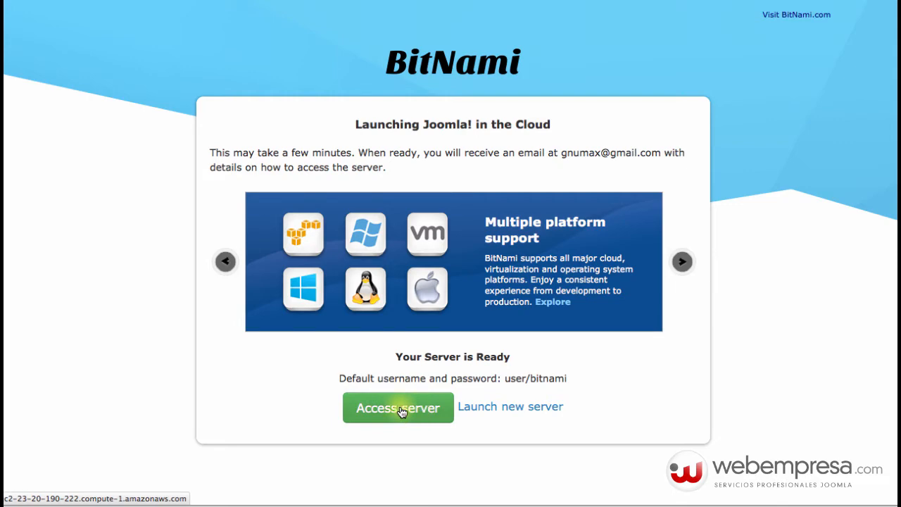
- Open the new server's ¡Enhorabuena! welcome page, which confirms the Joomla! 3.1.5-0 AMI is running
left_click(398, 410)
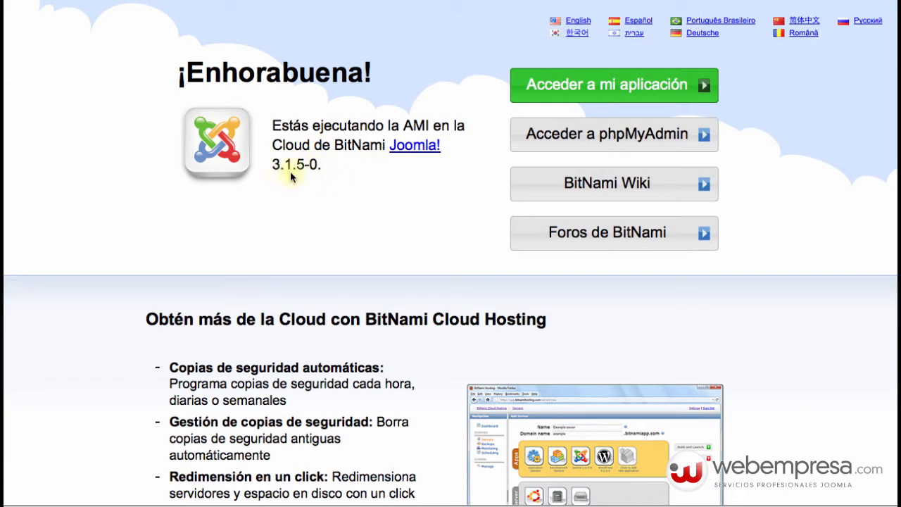
scroll(302, 177, "down", 5)
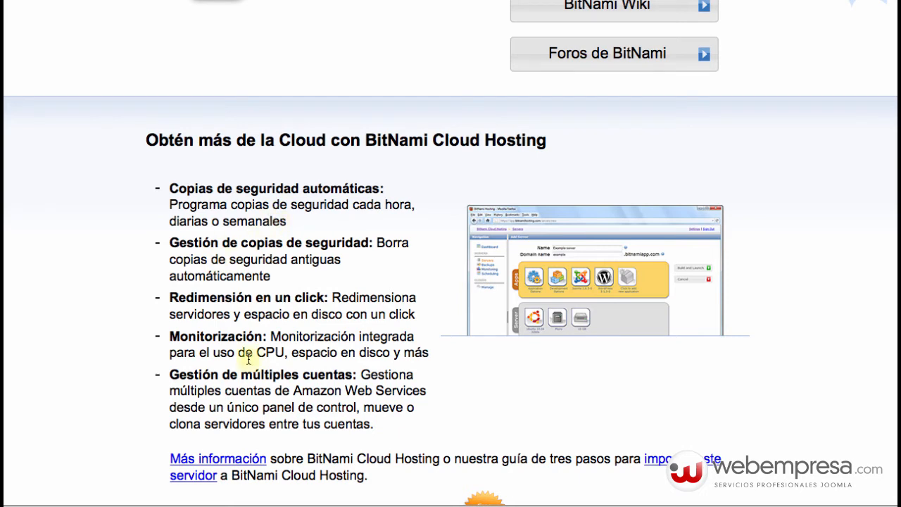
scroll(299, 308, "down", 2)
scroll(299, 308, "up", 7)
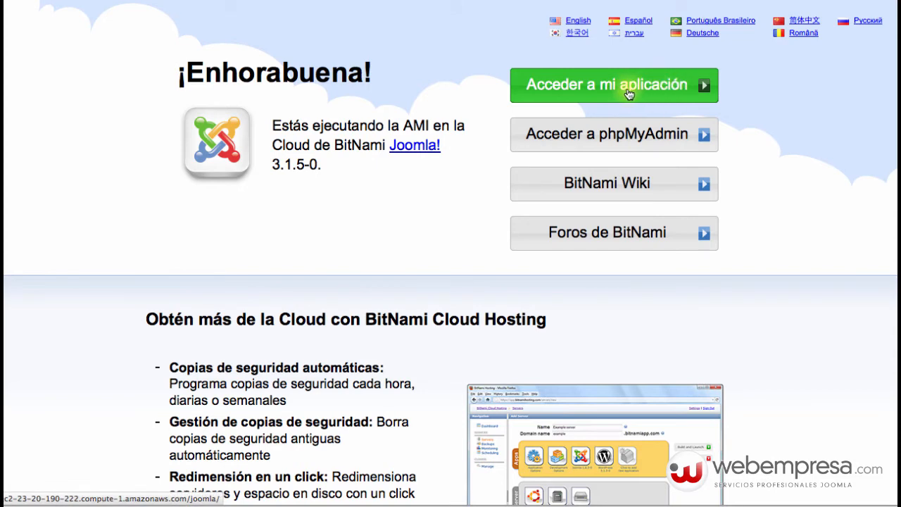
- View the site's Getting Started front page, then load its /administrator login page
left_click(703, 88)
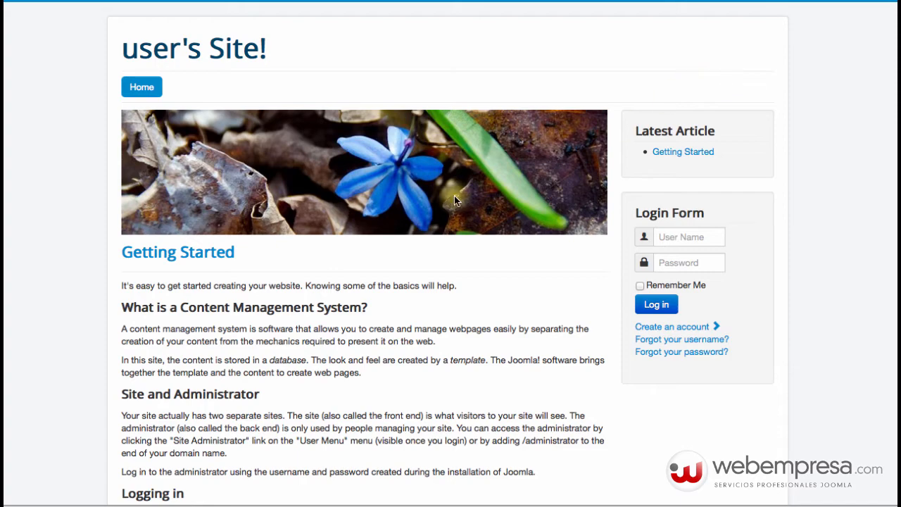
scroll(221, 197, "down", 6)
scroll(218, 197, "up", 6)
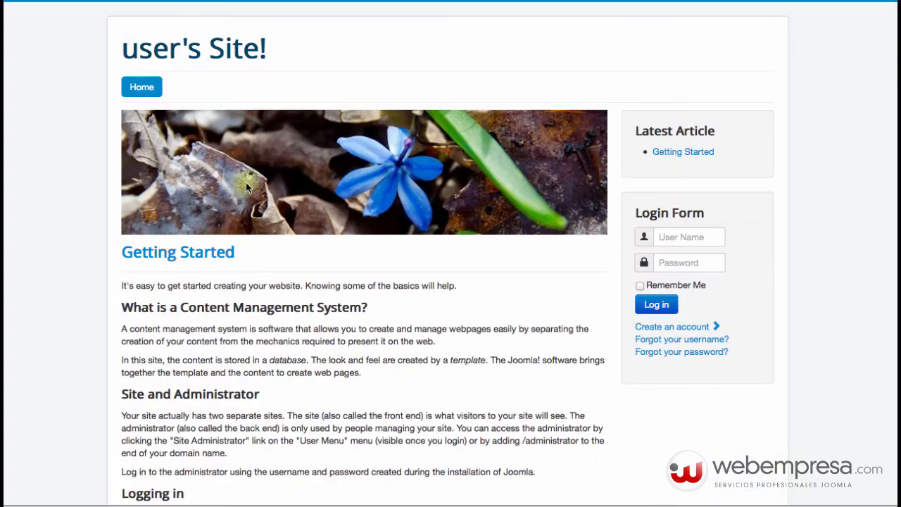
scroll(312, 301, "down", 6)
scroll(311, 302, "up", 6)
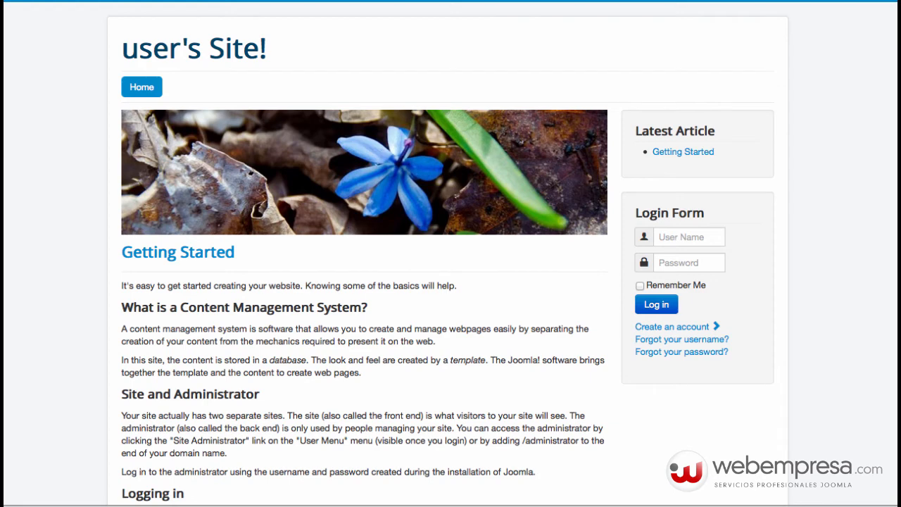
key("Return")
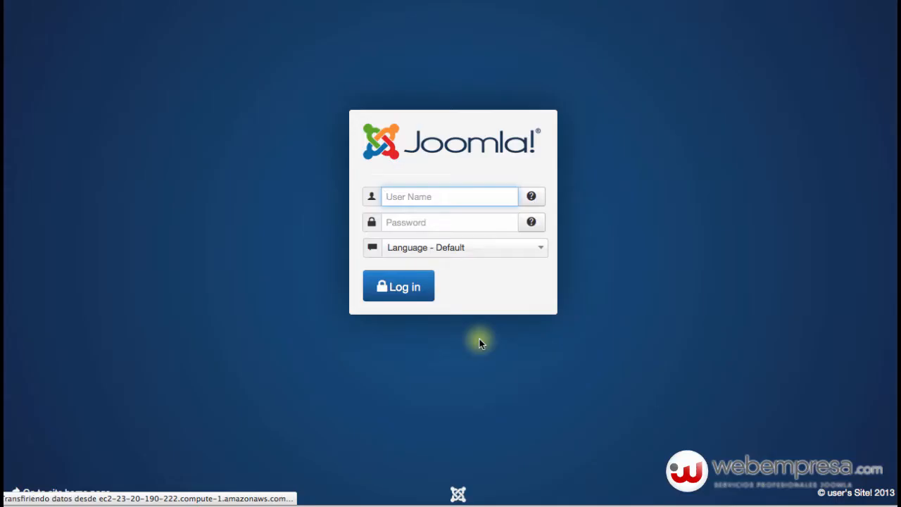
- Log in to the administrator with Spanish (español) as the language, using the admin user name and password
left_click(502, 252)
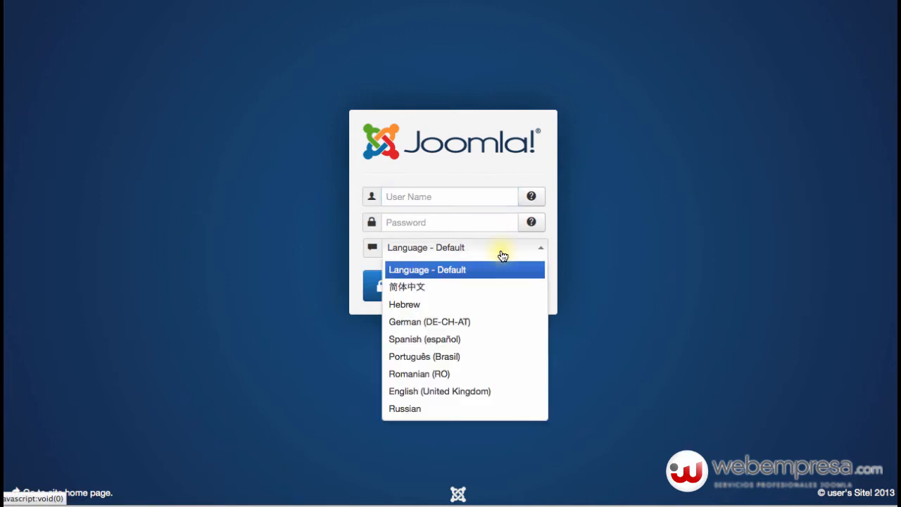
left_click(450, 341)
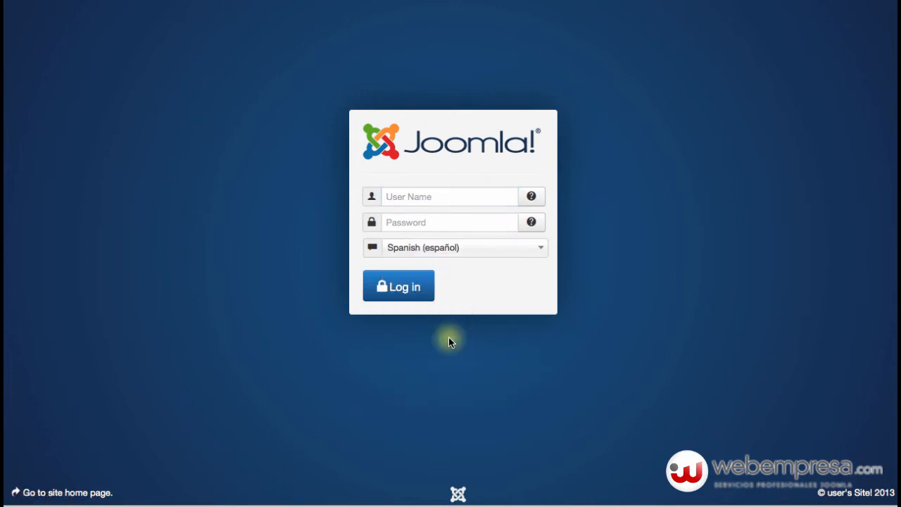
left_click(417, 197)
type("user")
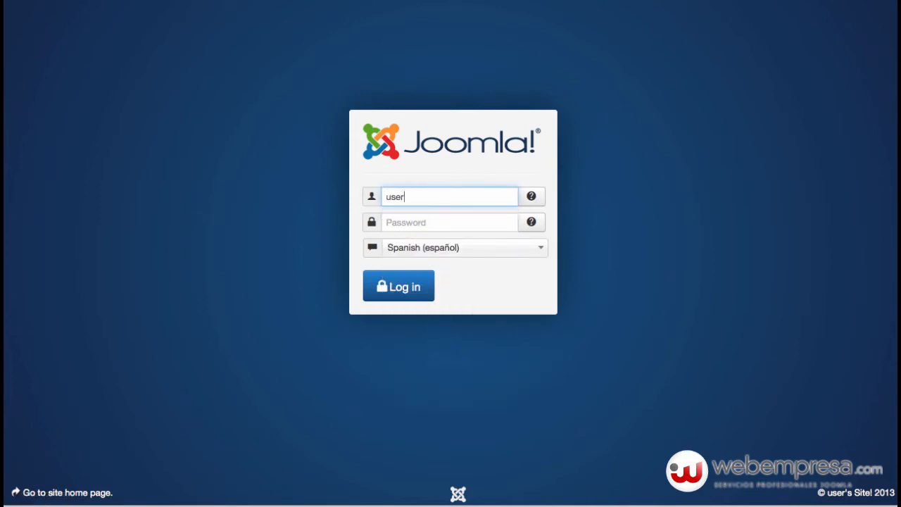
key("Tab")
type("user123")
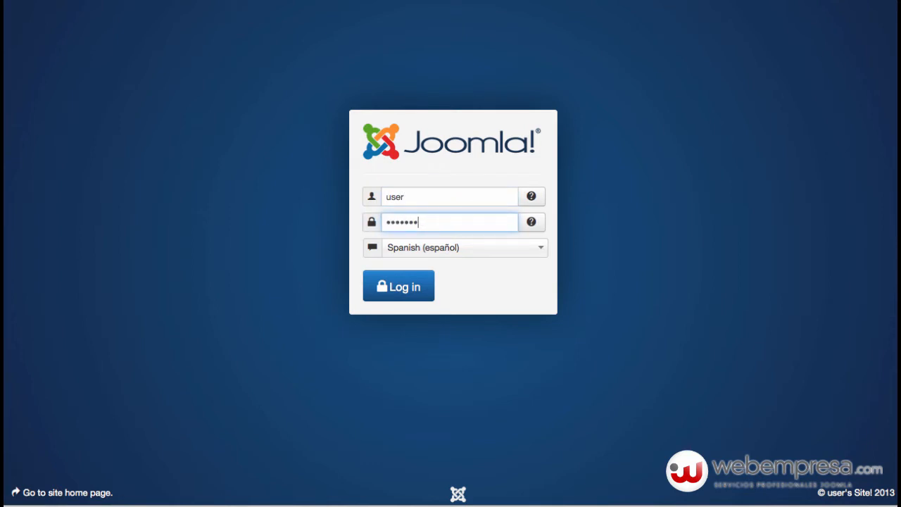
key("Return")
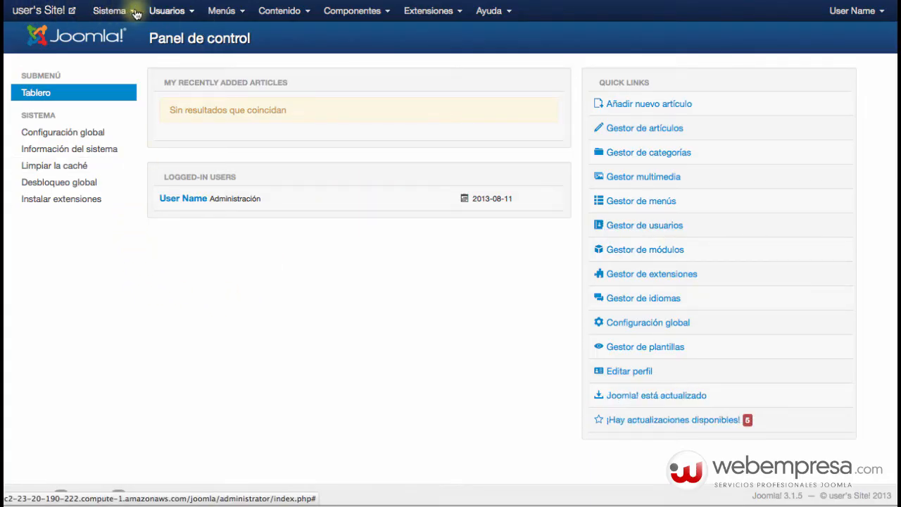
left_click(160, 11)
left_click(218, 12)
left_click(279, 11)
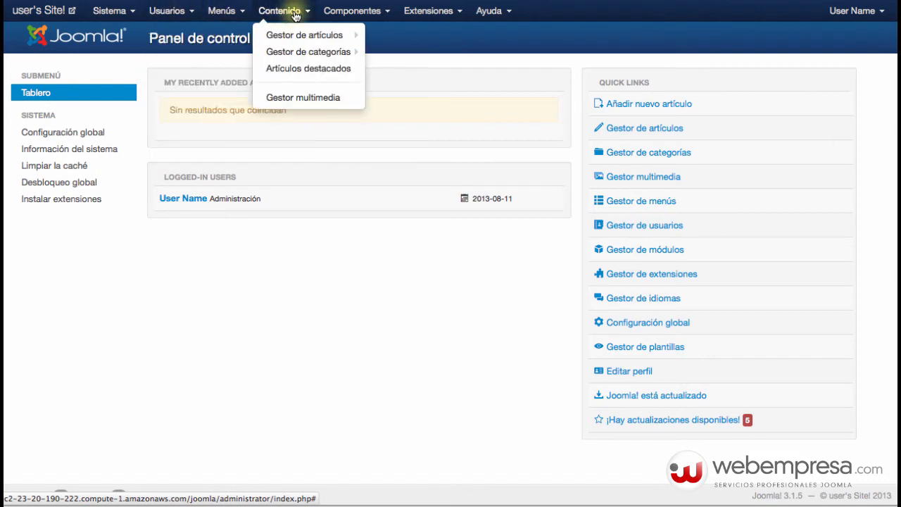
left_click(352, 10)
left_click(427, 11)
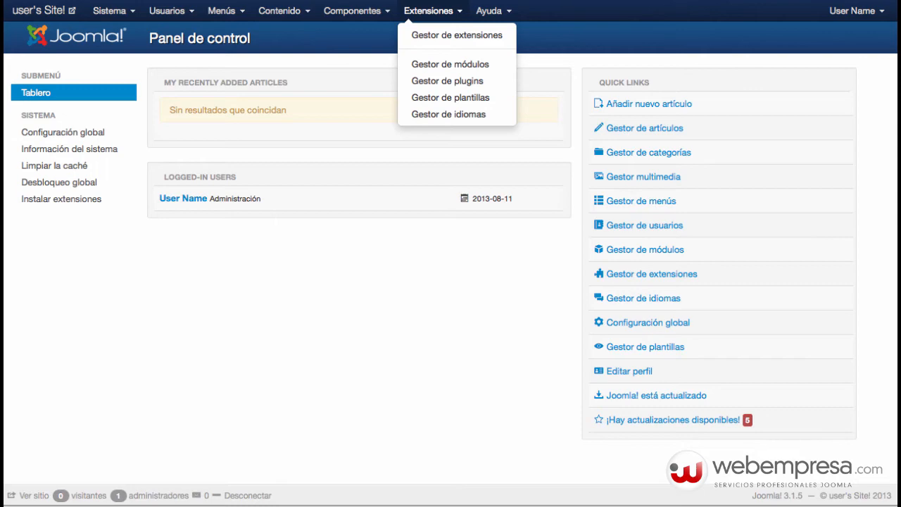
left_click(512, 10)
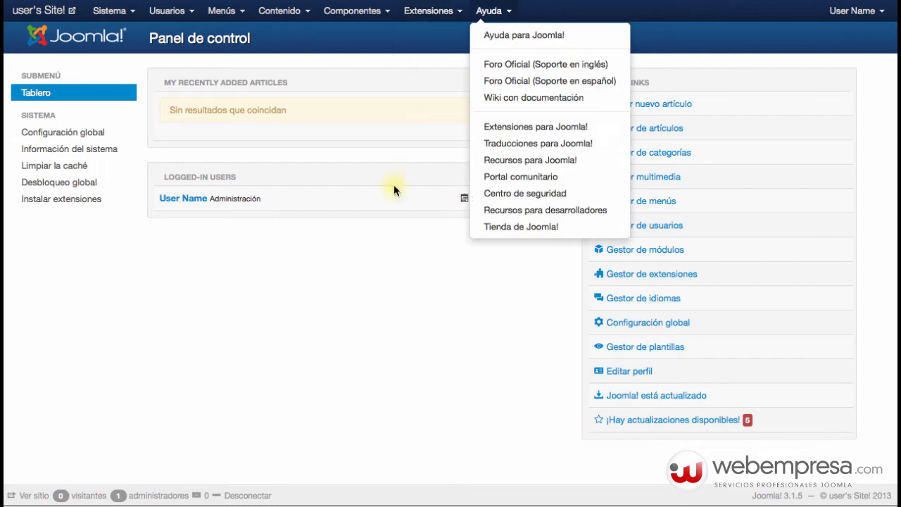
left_click(280, 10)
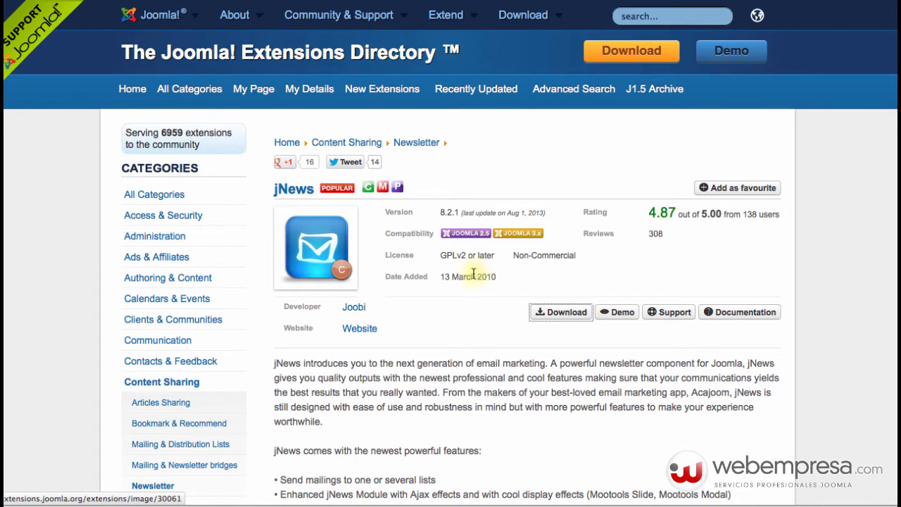
scroll(523, 225, "down", 2)
- Scroll the jNews listing to the editions comparison table, where the first edition is Free
scroll(523, 225, "down", 5)
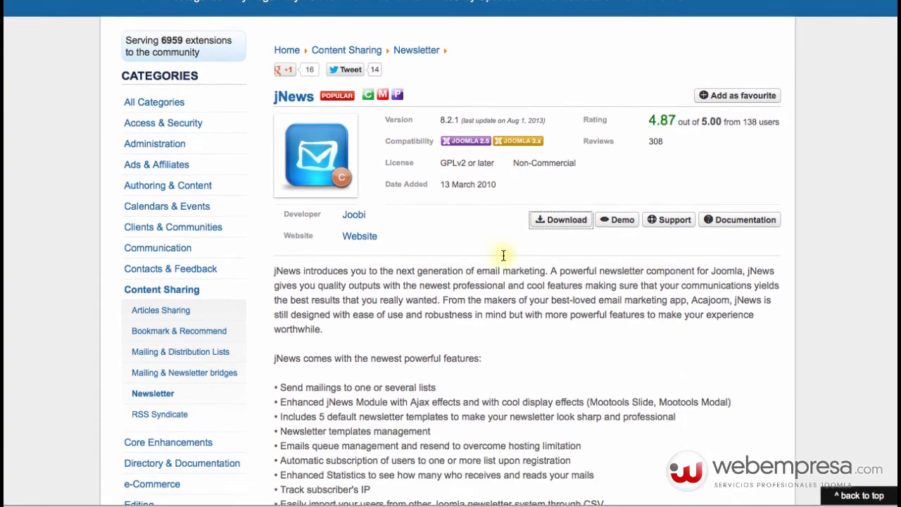
scroll(463, 296, "up", 5)
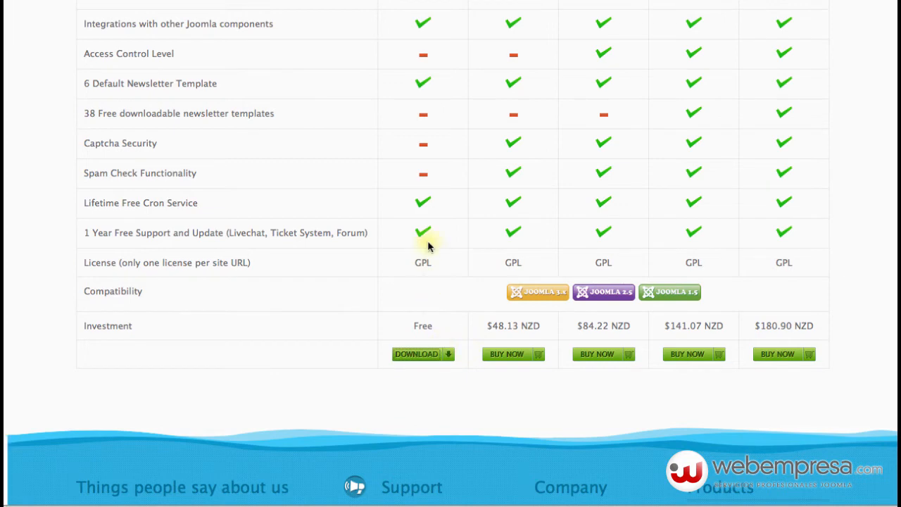
scroll(491, 325, "up", 10)
scroll(491, 324, "down", 6)
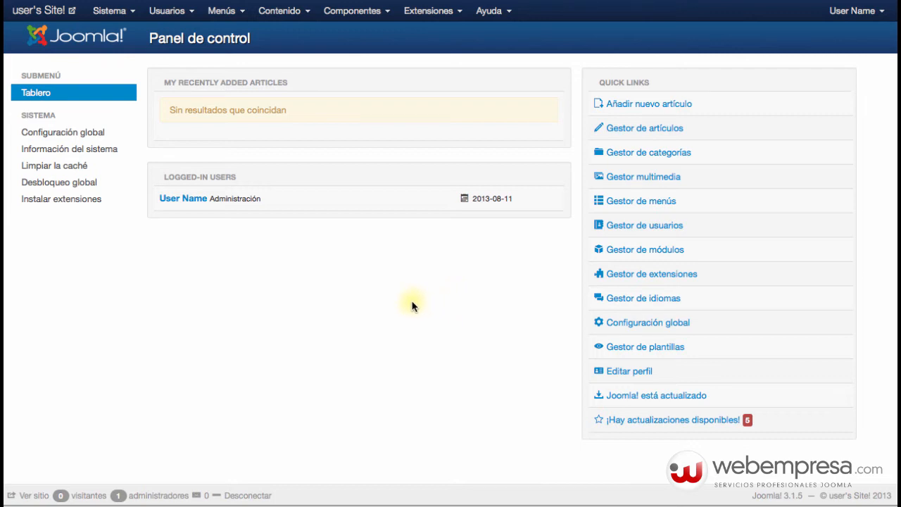
- Upload and install jnewscore8.1.1.zip from the Boletines folder via the extension installer
left_click(419, 20)
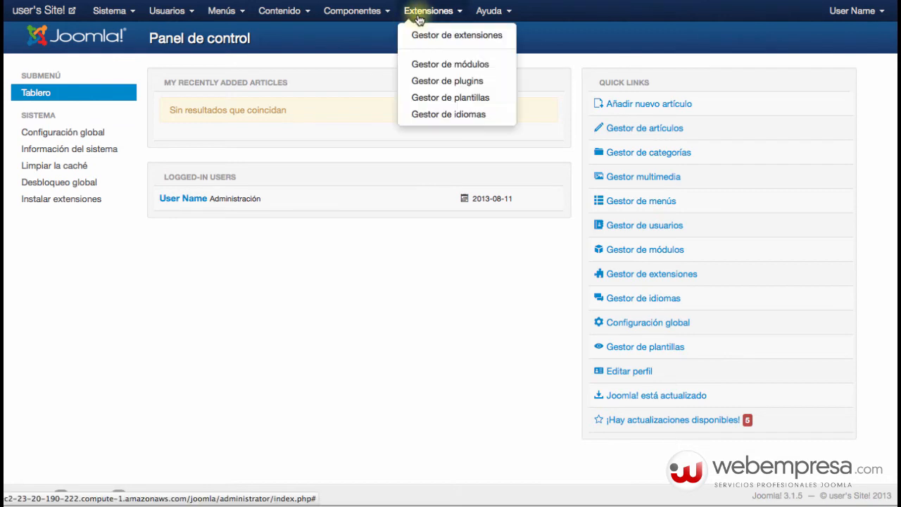
left_click(422, 33)
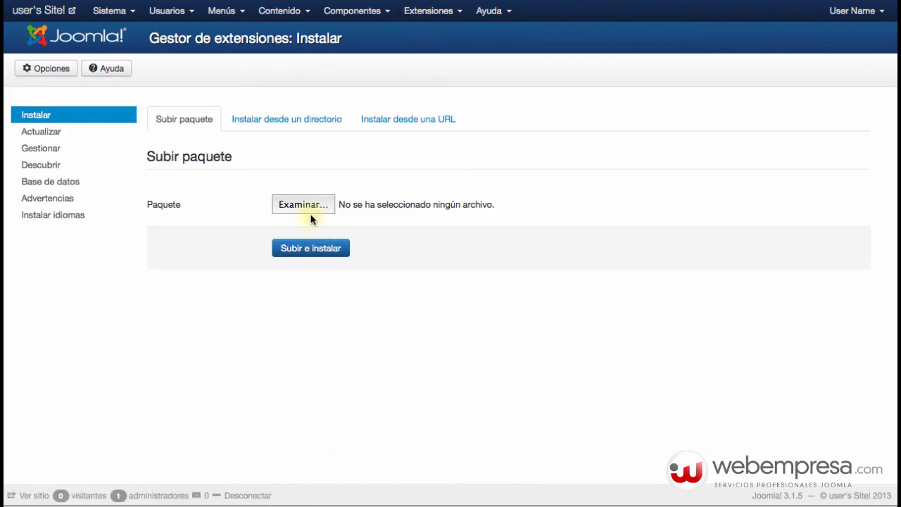
left_click(302, 204)
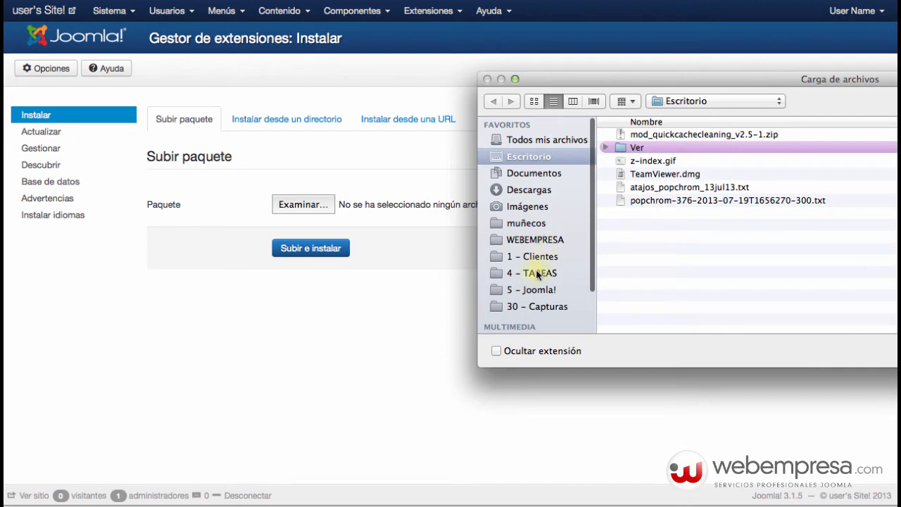
left_click(546, 292)
double_click(648, 197)
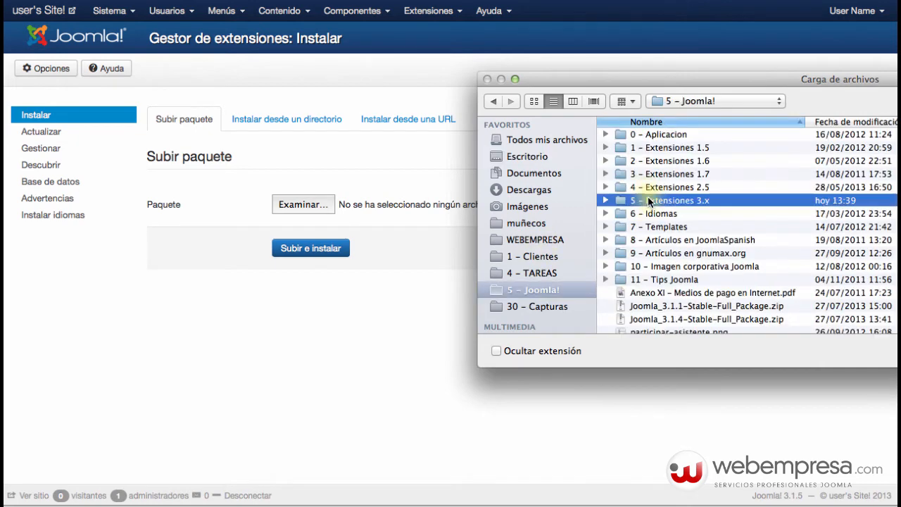
double_click(659, 134)
left_click(657, 135)
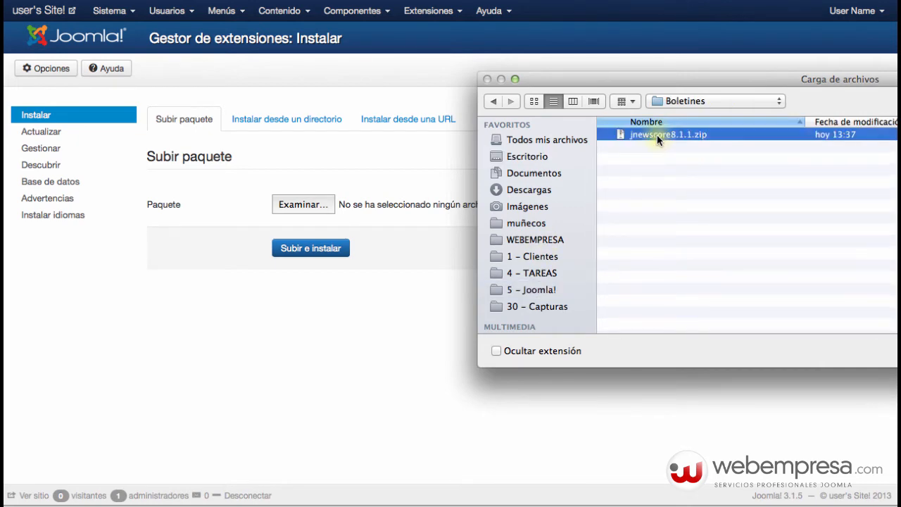
key("Return")
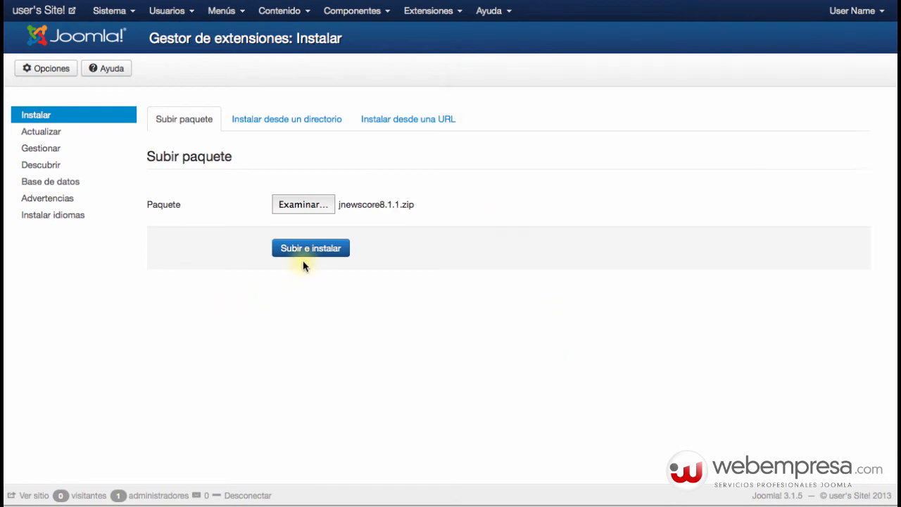
left_click(304, 251)
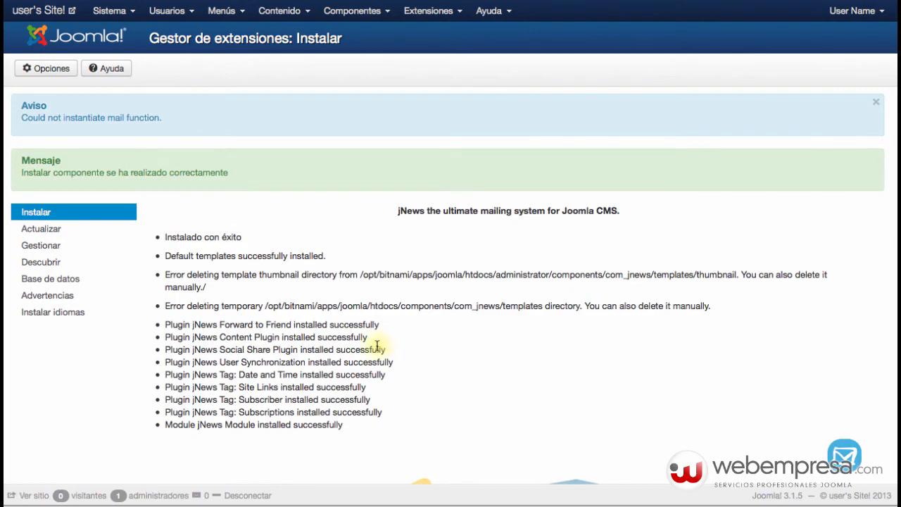
- Review the installation result and launch jNews's getting-started page
scroll(323, 308, "down", 10)
scroll(327, 314, "up", 10)
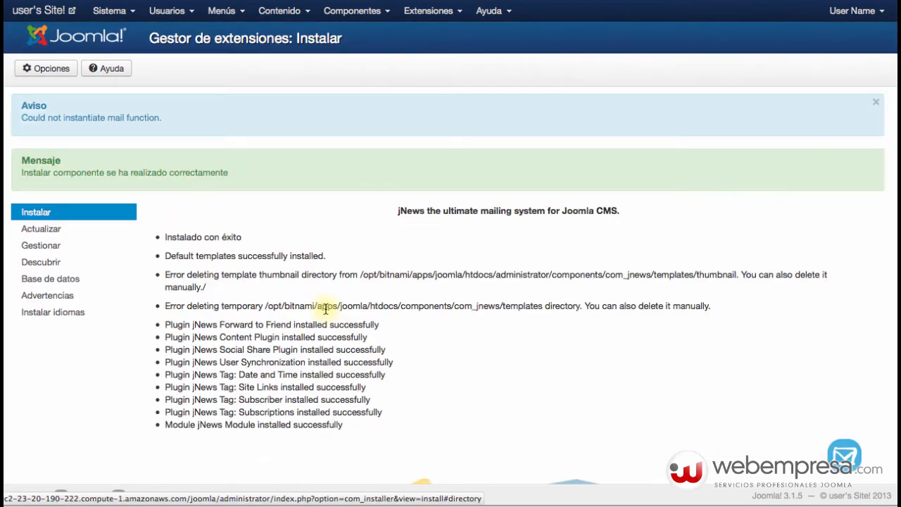
scroll(327, 314, "down", 10)
scroll(327, 314, "up", 3)
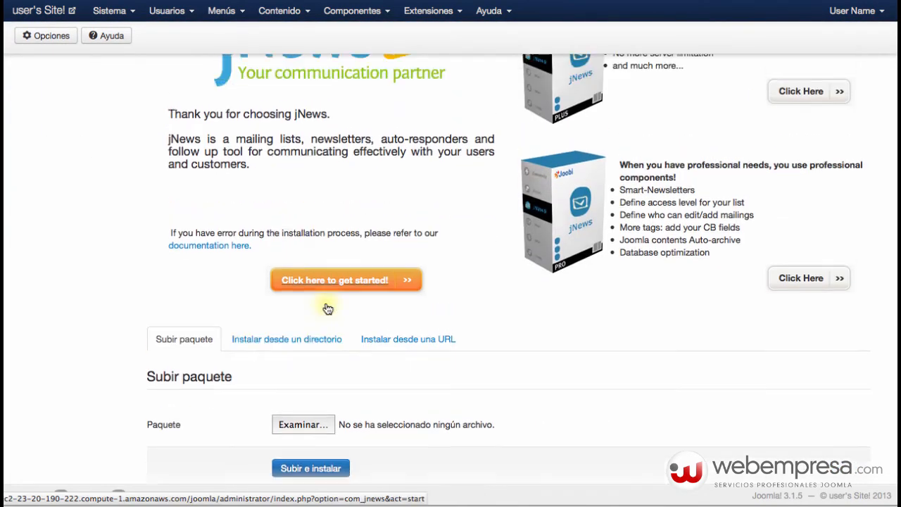
left_click(331, 374)
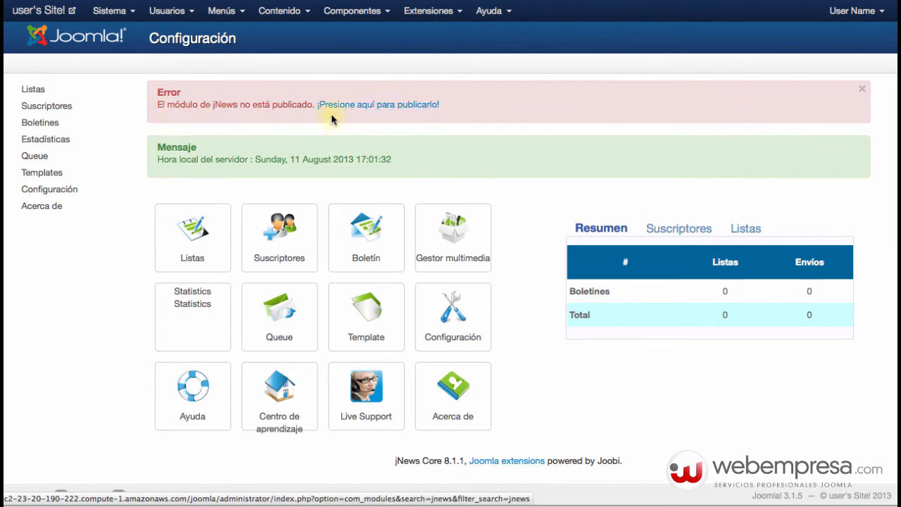
- Follow the jNews error link and publish the jNews Module in the Module Manager
left_click(363, 106)
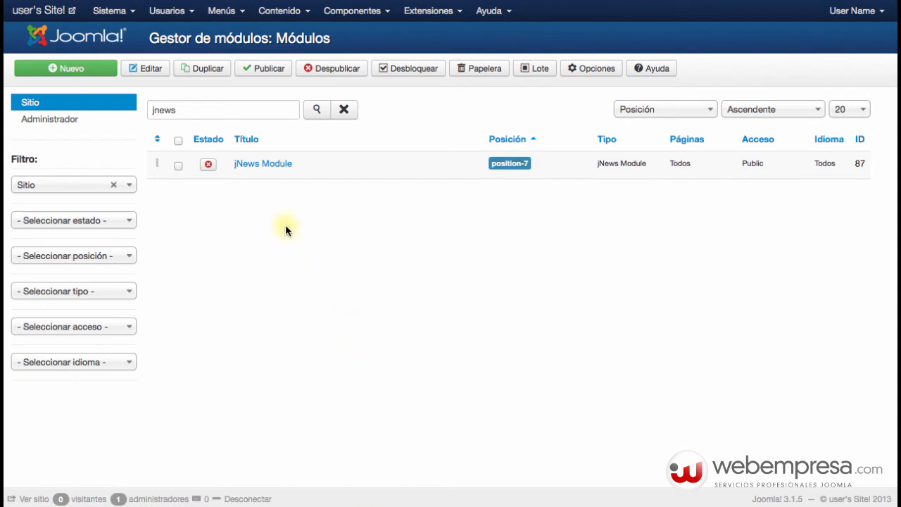
left_click(206, 171)
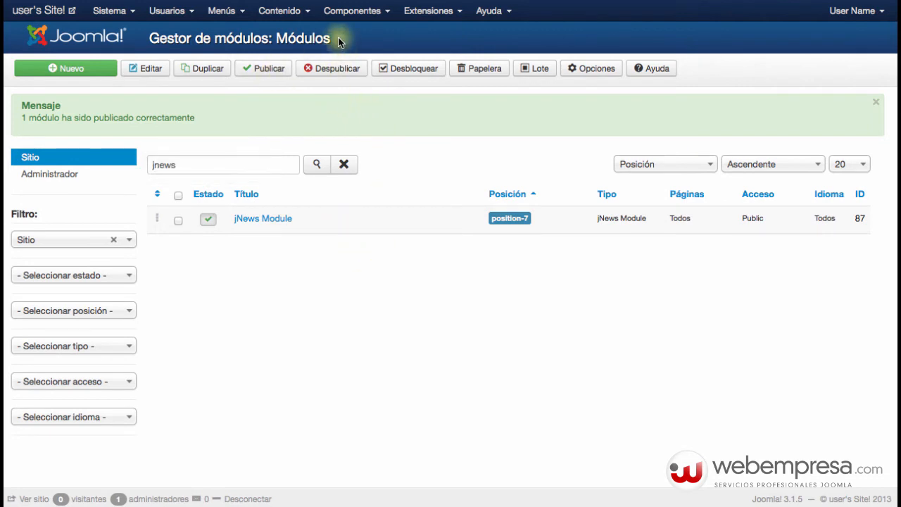
left_click(352, 9)
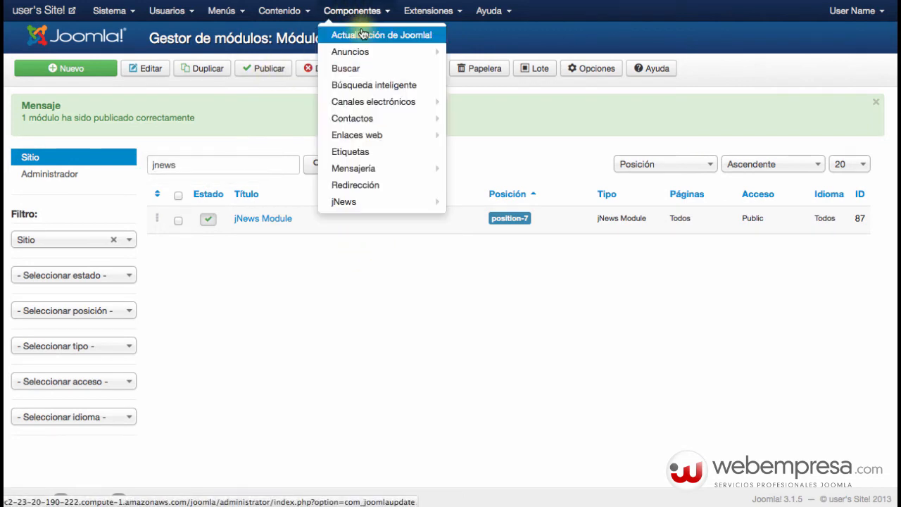
- Open jNews, browse its newsletter templates list, and switch to the Boletines page
left_click(345, 201)
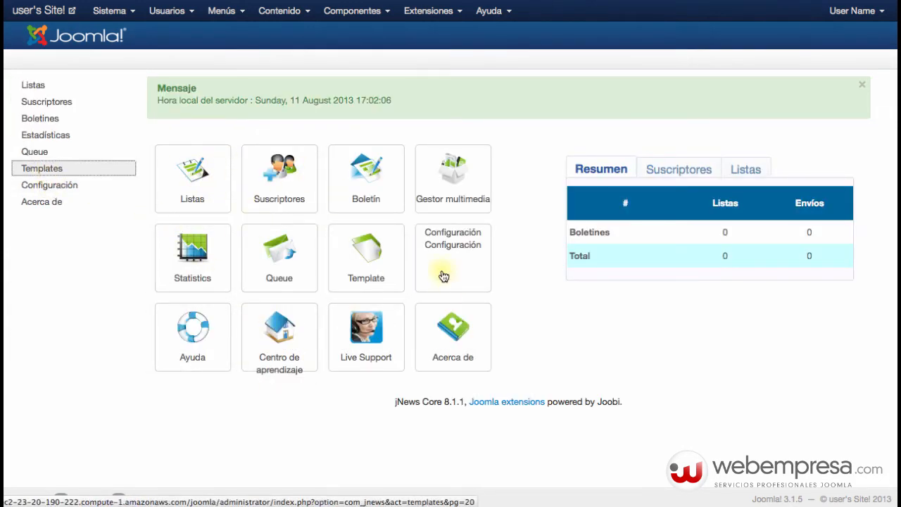
left_click(361, 287)
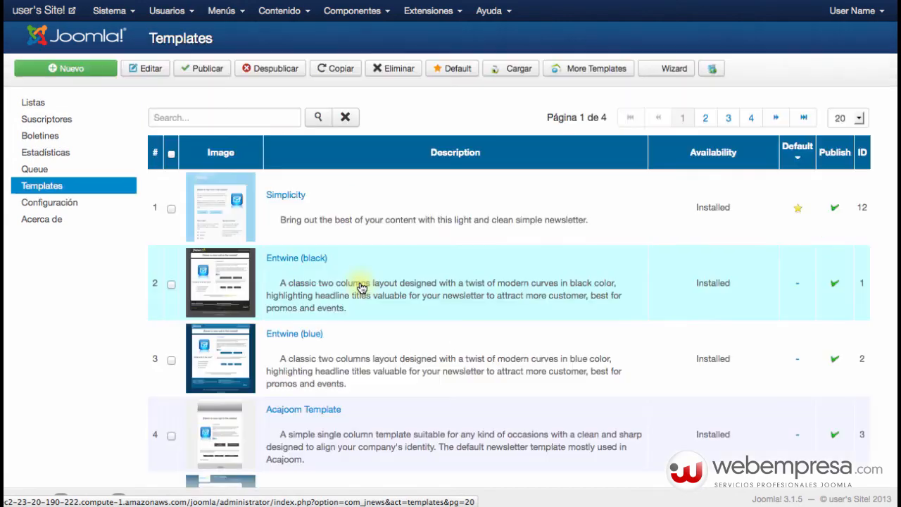
scroll(450, 292, "down", 5)
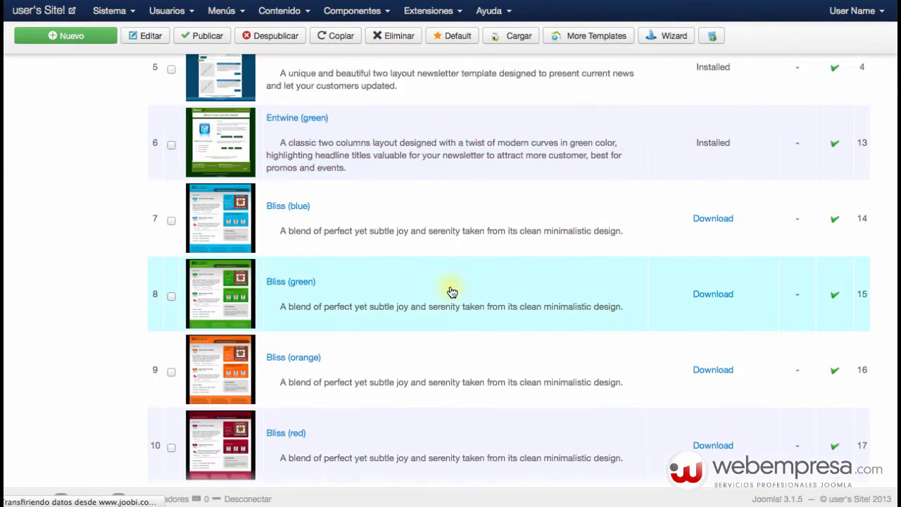
scroll(372, 284, "up", 6)
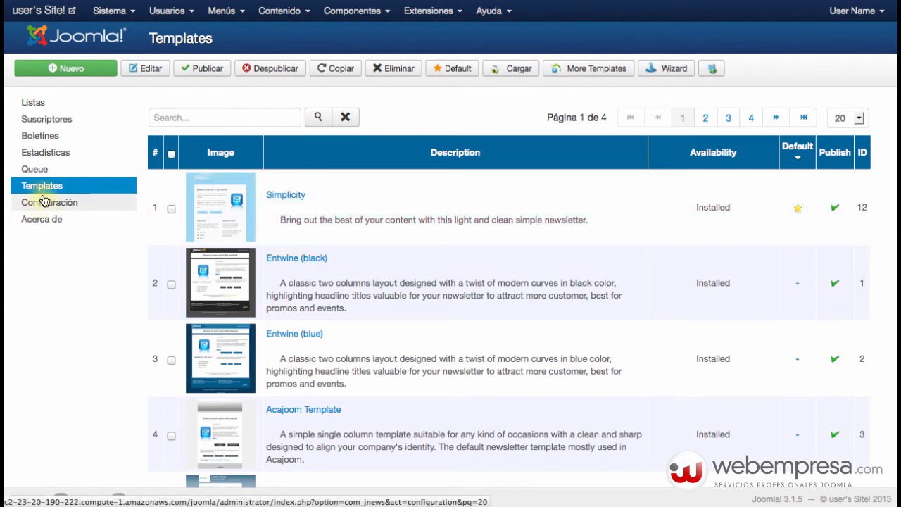
left_click(107, 143)
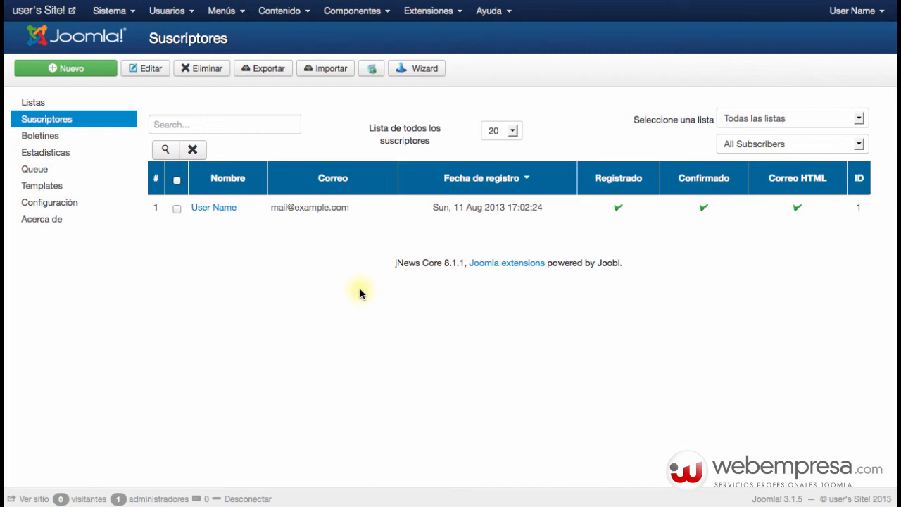
- Upload and install com_akeeba-3.7.10-core.zip from the Copias de Seguridad/Akeeba Backup folder
left_click(426, 9)
left_click(422, 36)
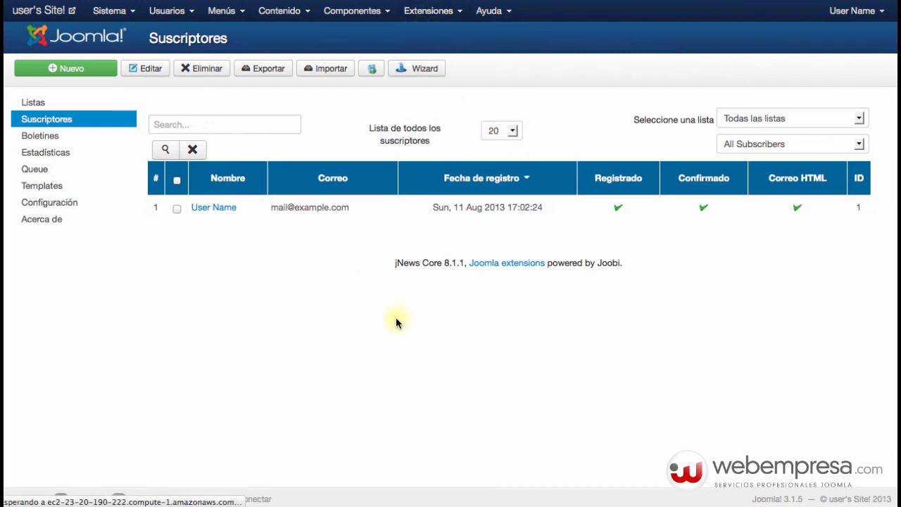
left_click(316, 209)
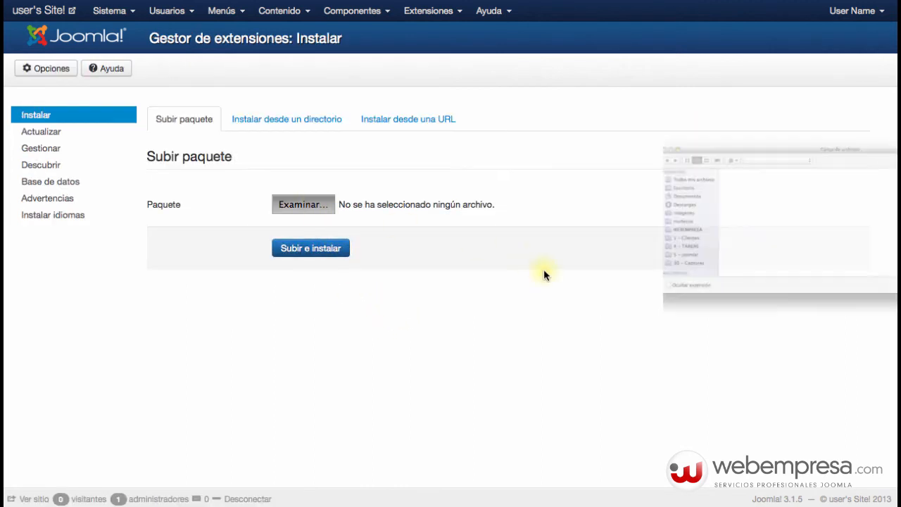
left_click(678, 101)
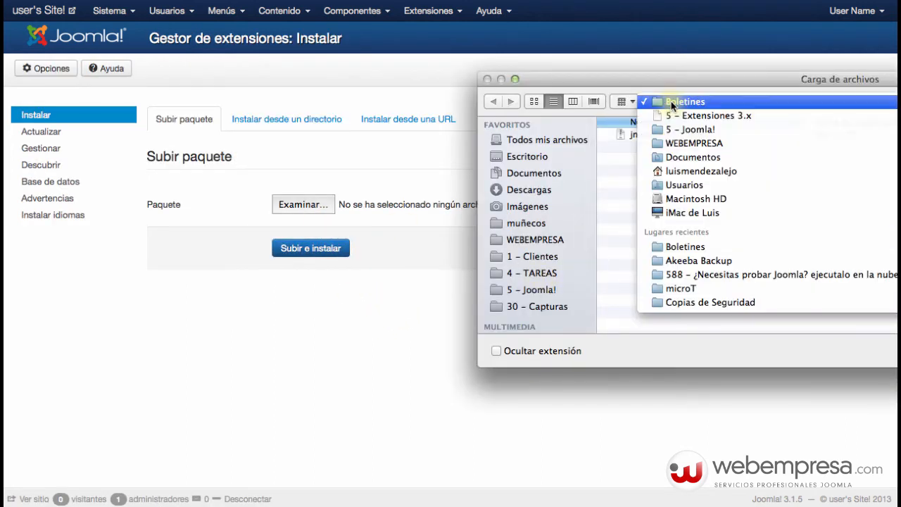
left_click(689, 116)
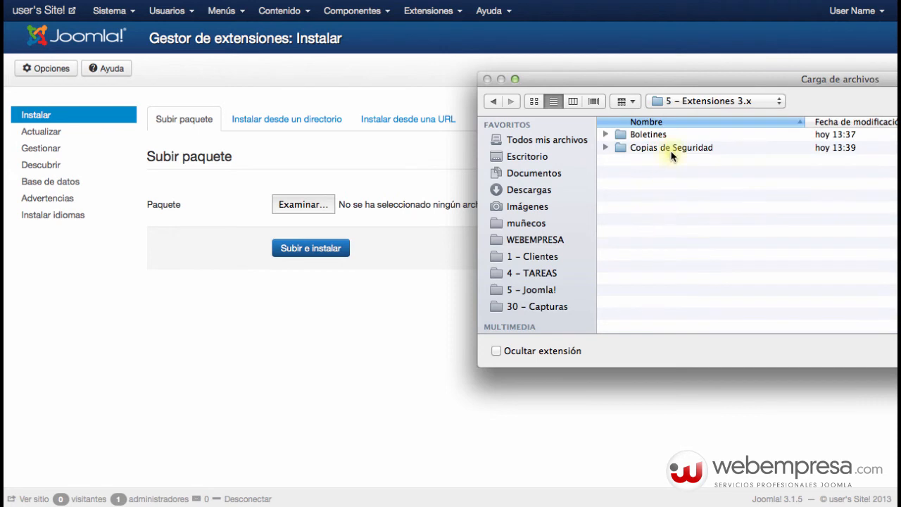
left_click(654, 148)
double_click(655, 147)
double_click(653, 135)
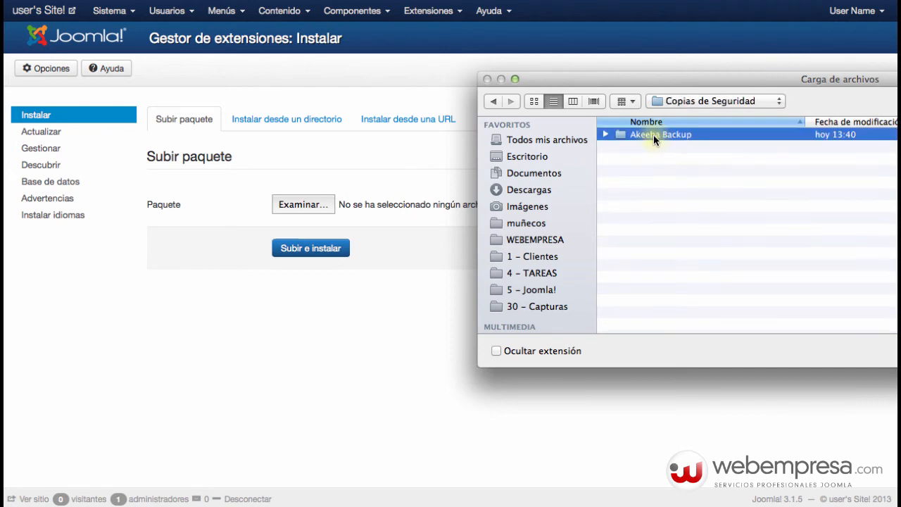
left_click(653, 134)
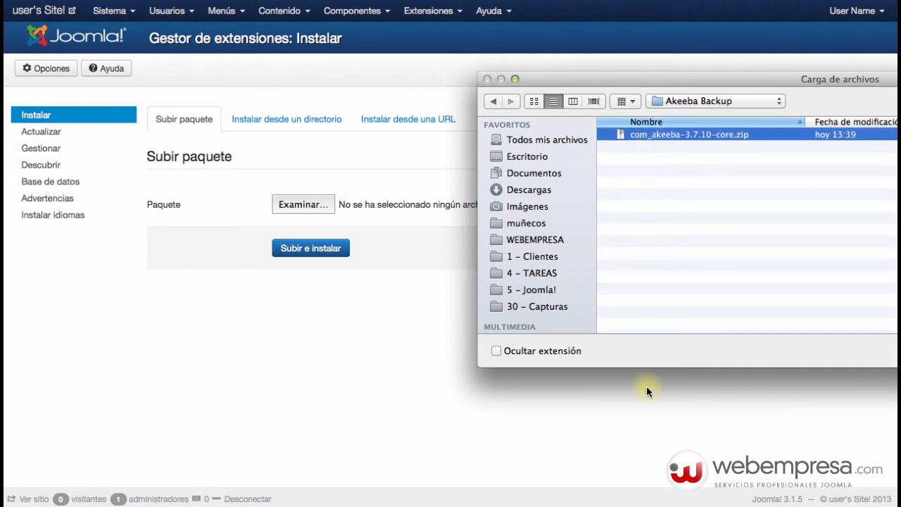
key("Return")
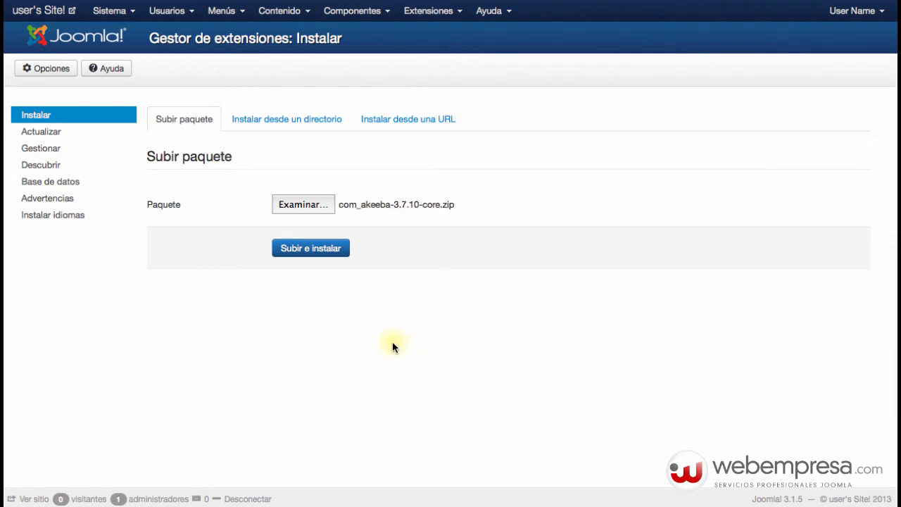
left_click(342, 258)
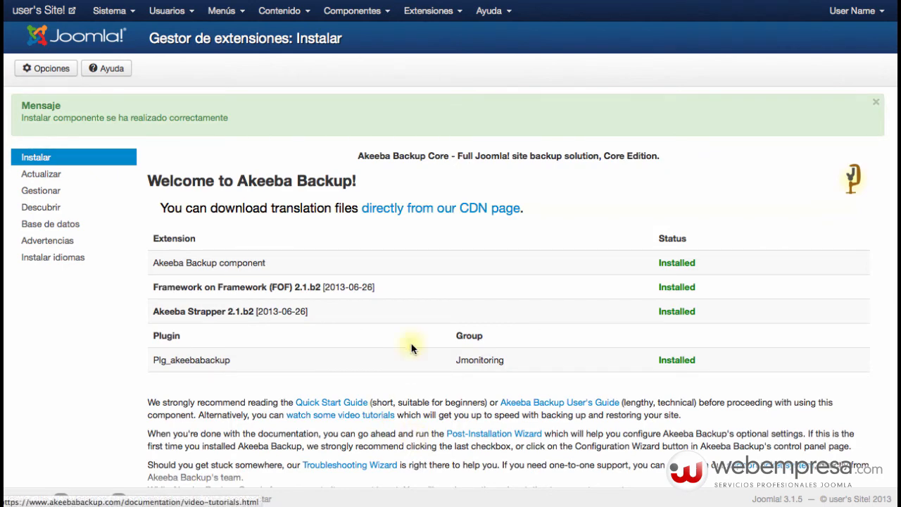
- Open Akeeba Backup and scroll its post-installation page down to the Mandatory information section
left_click(372, 13)
left_click(360, 58)
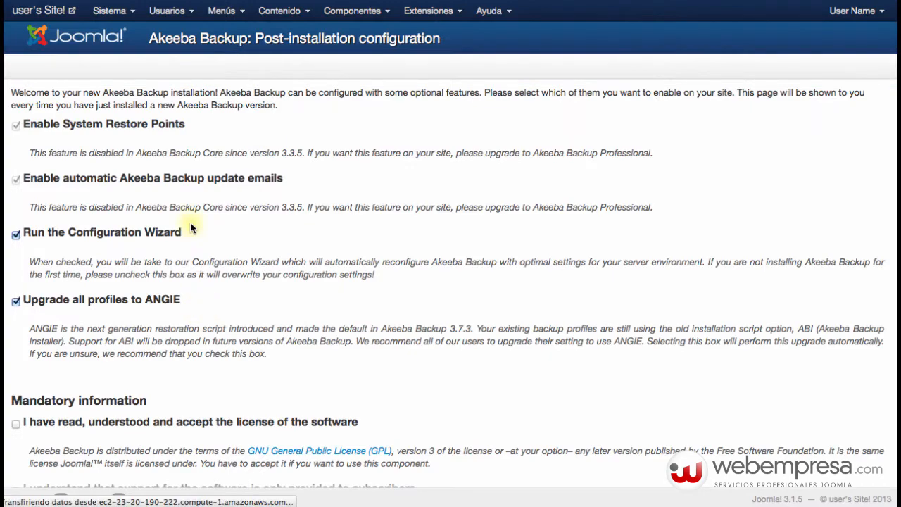
scroll(158, 243, "down", 4)
scroll(158, 244, "up", 4)
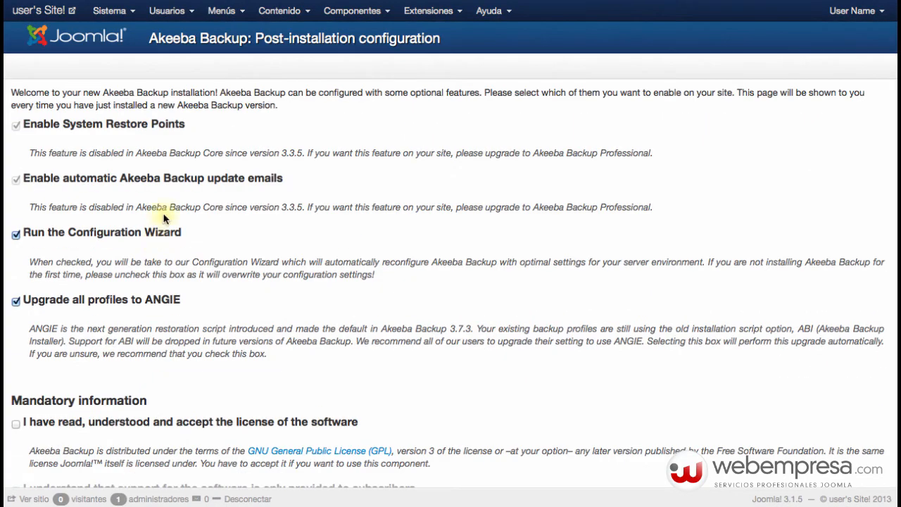
scroll(266, 287, "down", 4)
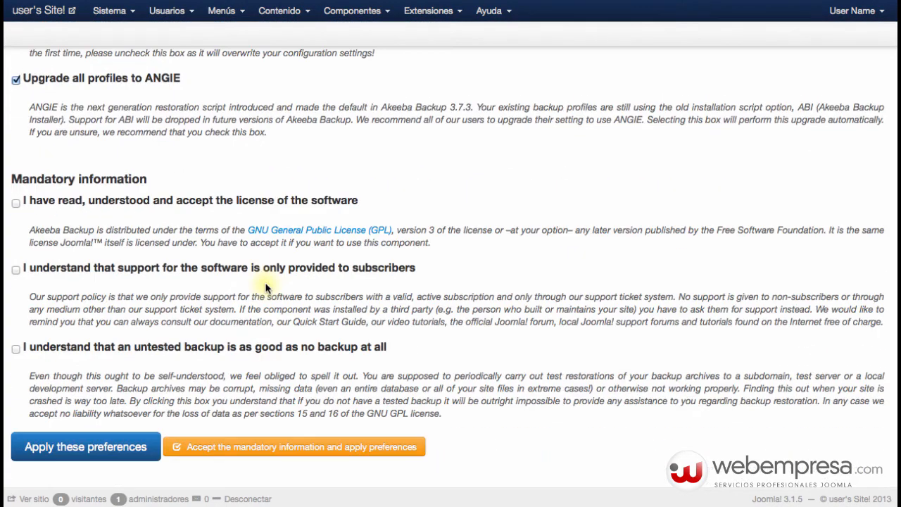
scroll(266, 287, "up", 4)
scroll(266, 287, "down", 3)
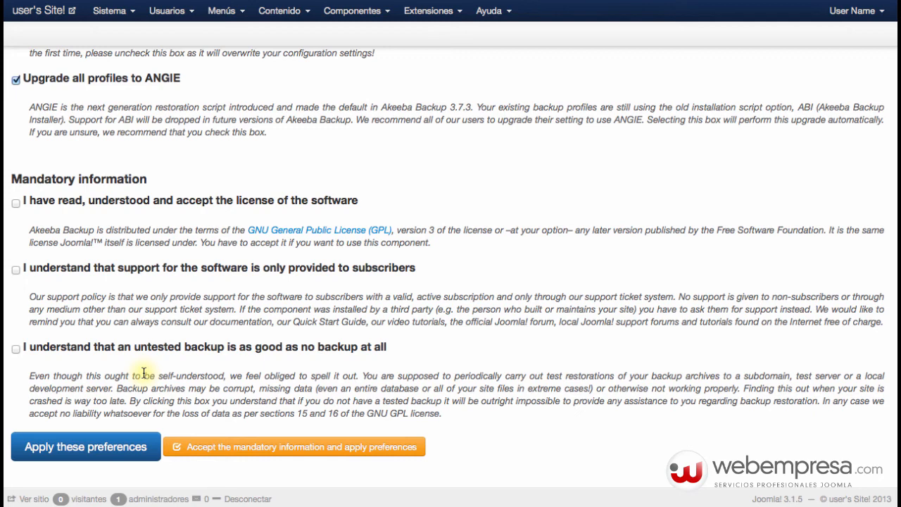
- Accept the mandatory information and apply preferences, letting the Configuration Wizard finish benchmarking
left_click(176, 445)
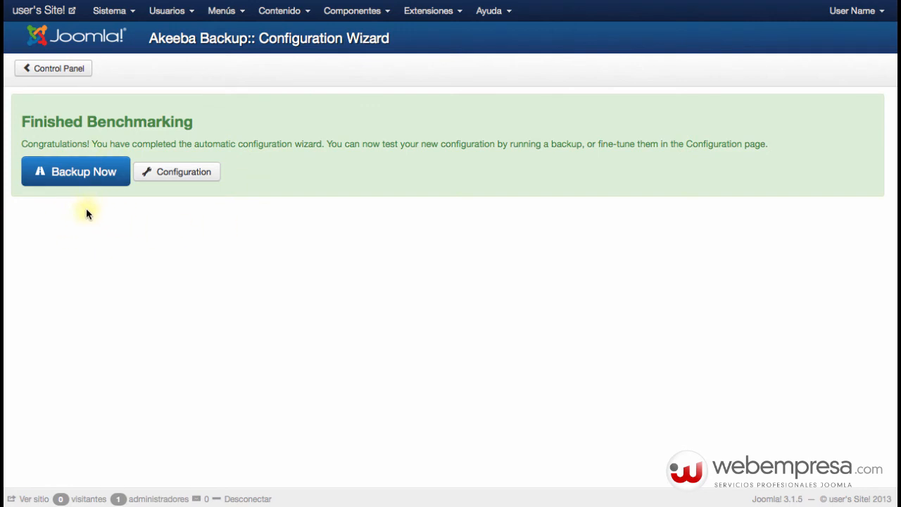
- Run a new Akeeba backup using the Default Backup Profile and let it complete
left_click(89, 176)
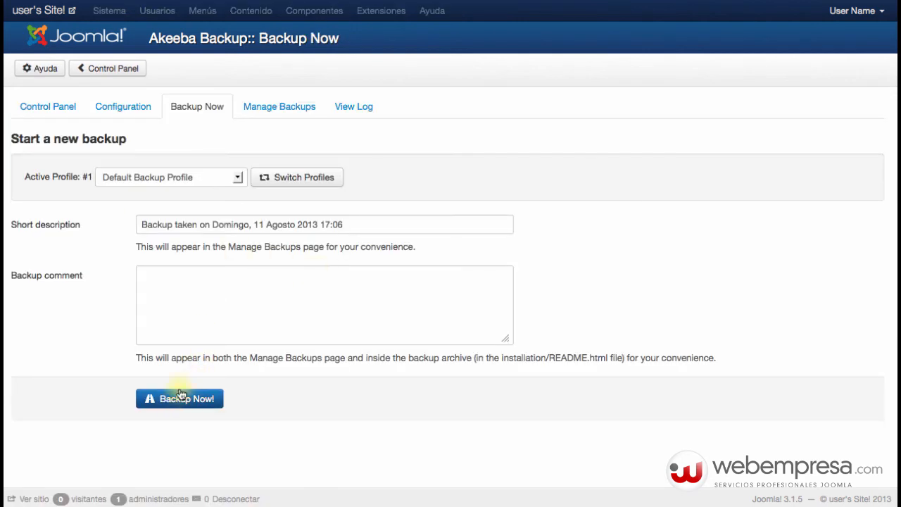
left_click(181, 397)
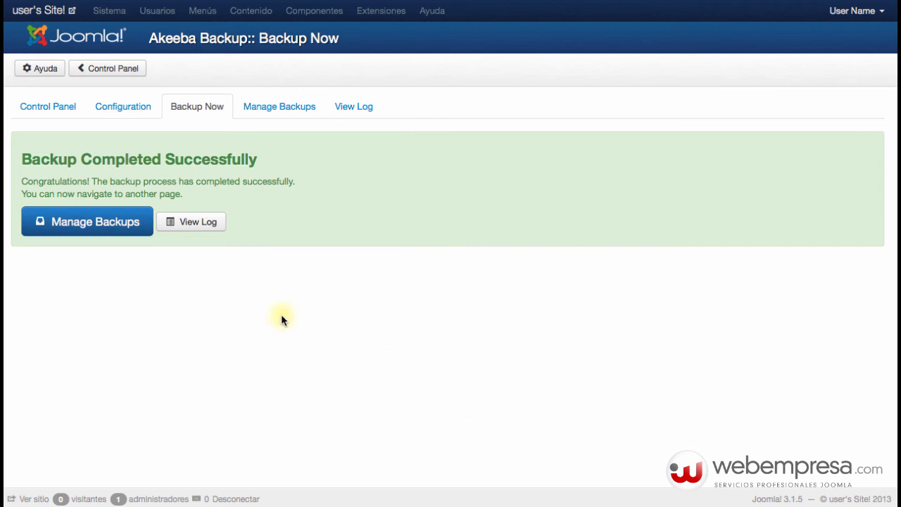
- From Manage Backups, download Part 00 of the 12.65 Mb backup and save it locally
left_click(110, 225)
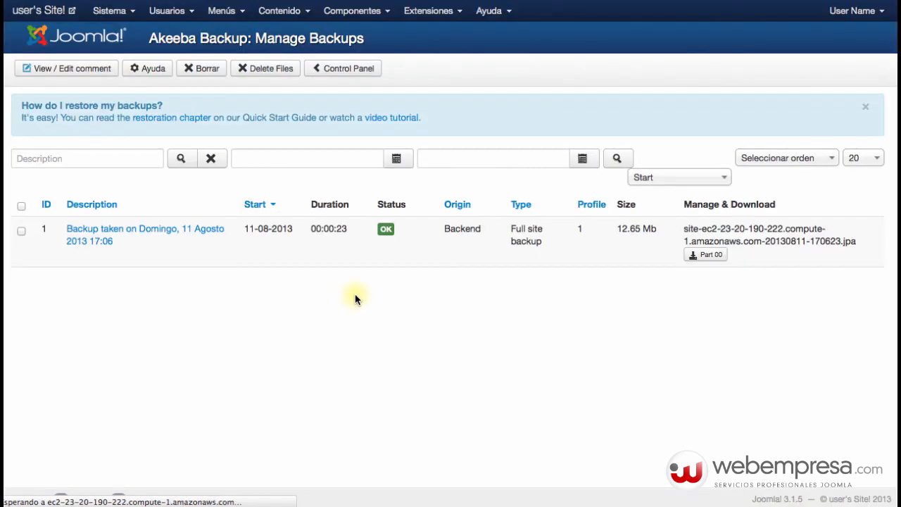
left_click(704, 258)
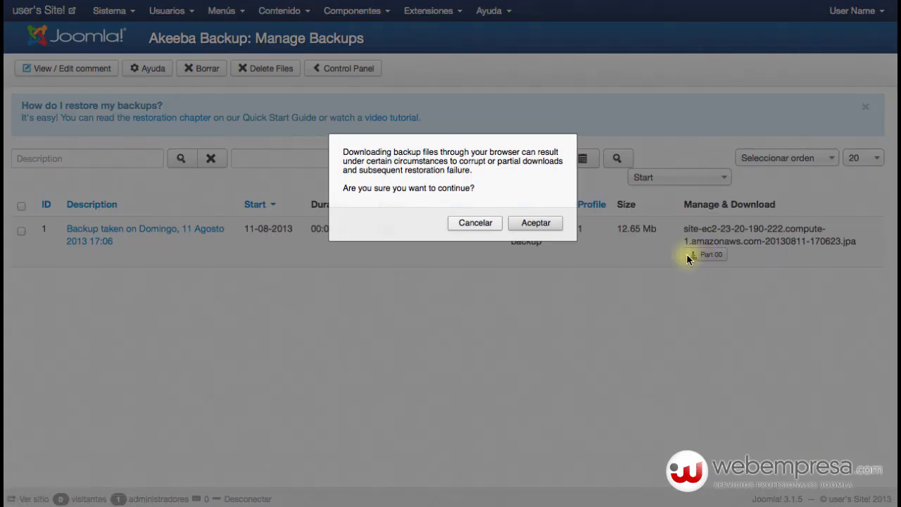
left_click(534, 222)
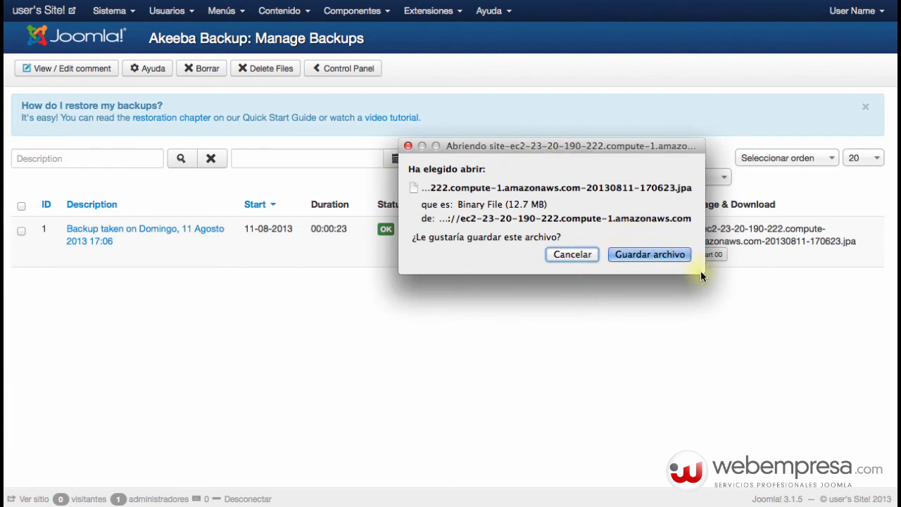
left_click(627, 255)
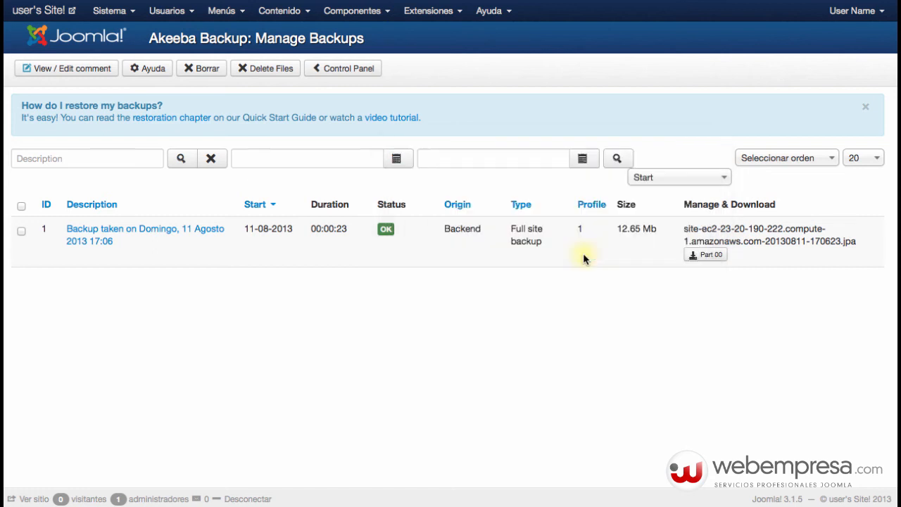
- Return to the Panel de control, then load BitNami's Joomla! Overview page
left_click(108, 12)
left_click(131, 35)
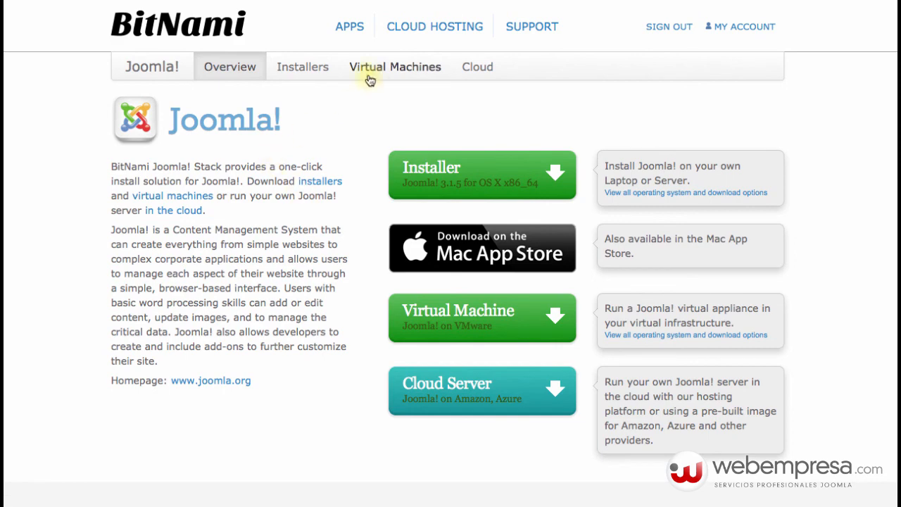
left_click(355, 28)
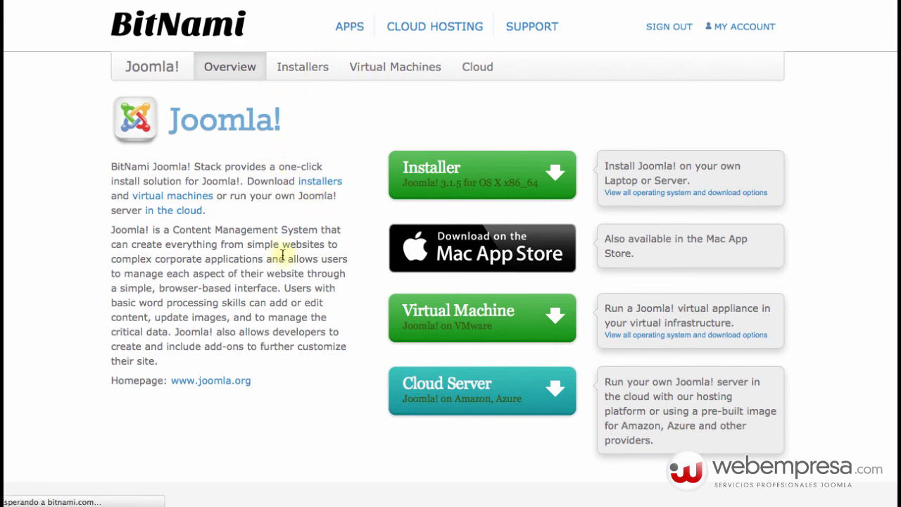